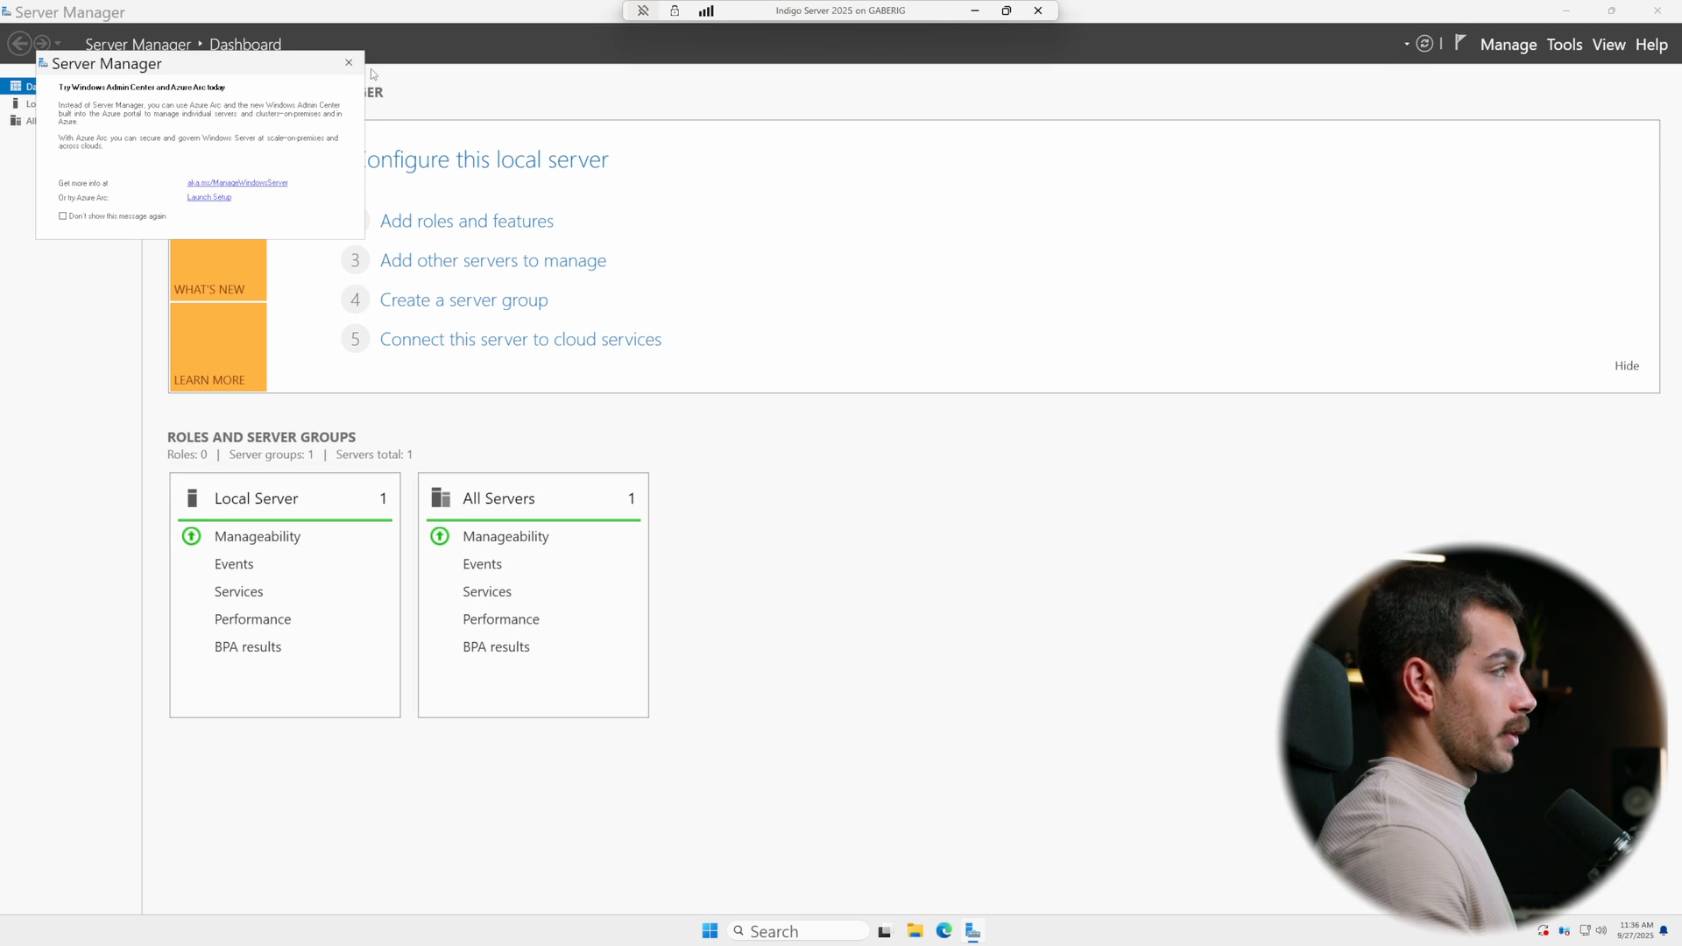
# Step: Dismiss the Server Manager announcement and open Group Policy Management in a maximized window with a wider console tree
pyautogui.click(349, 63)
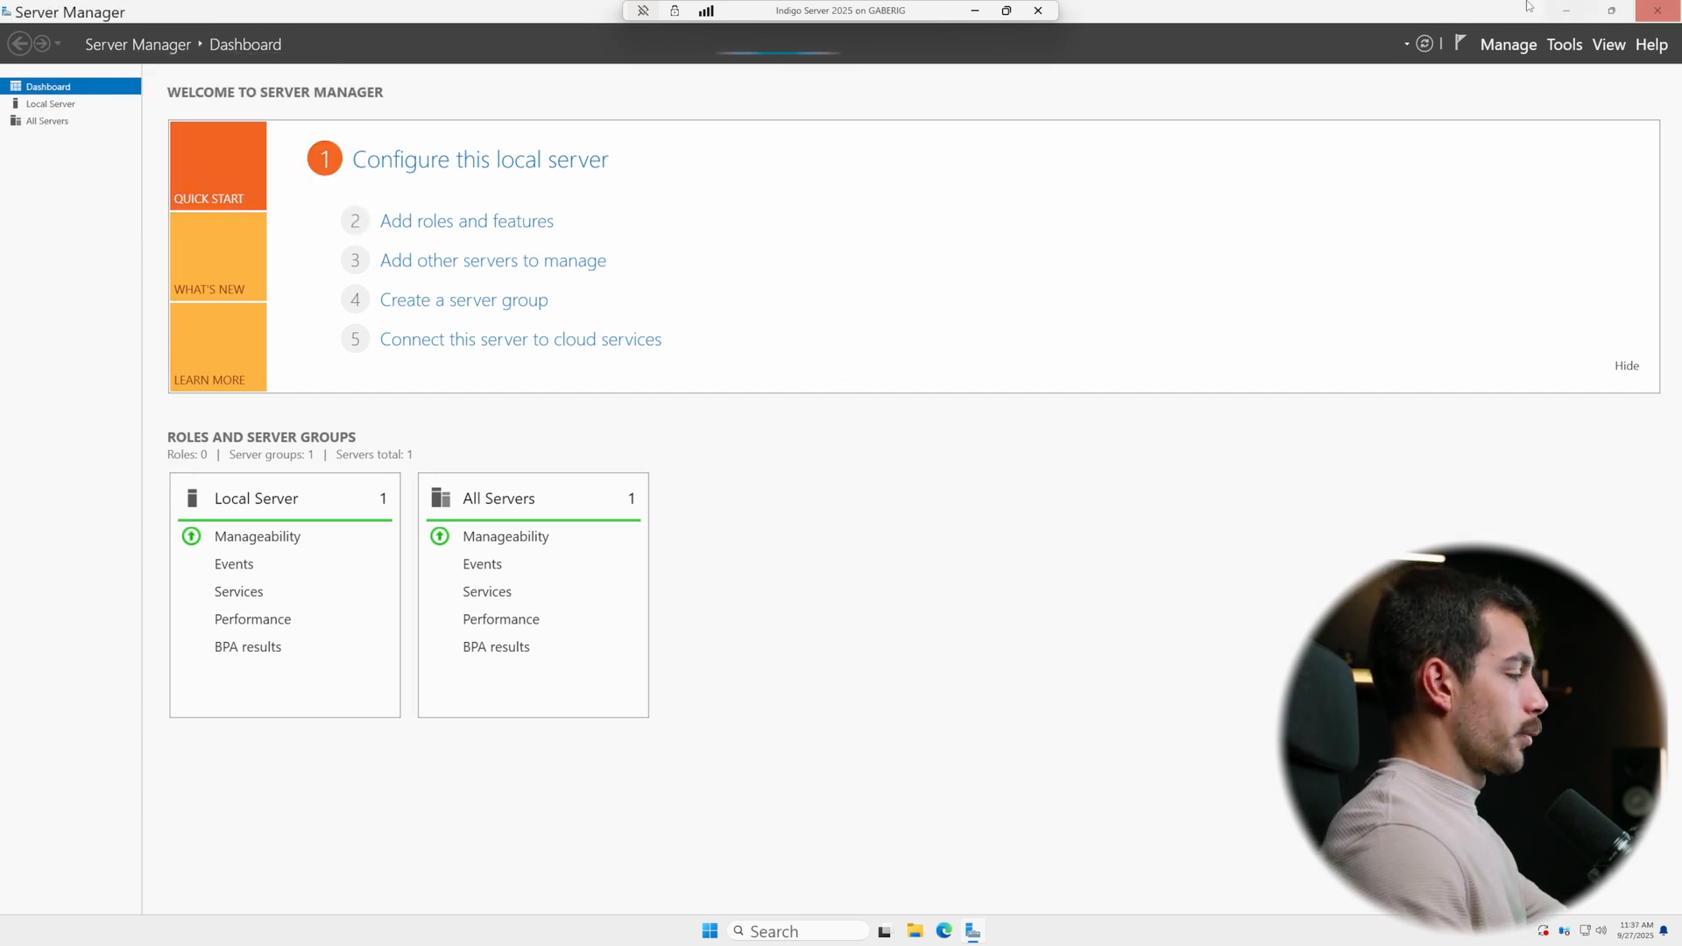
pyautogui.click(1565, 45)
pyautogui.click(1412, 341)
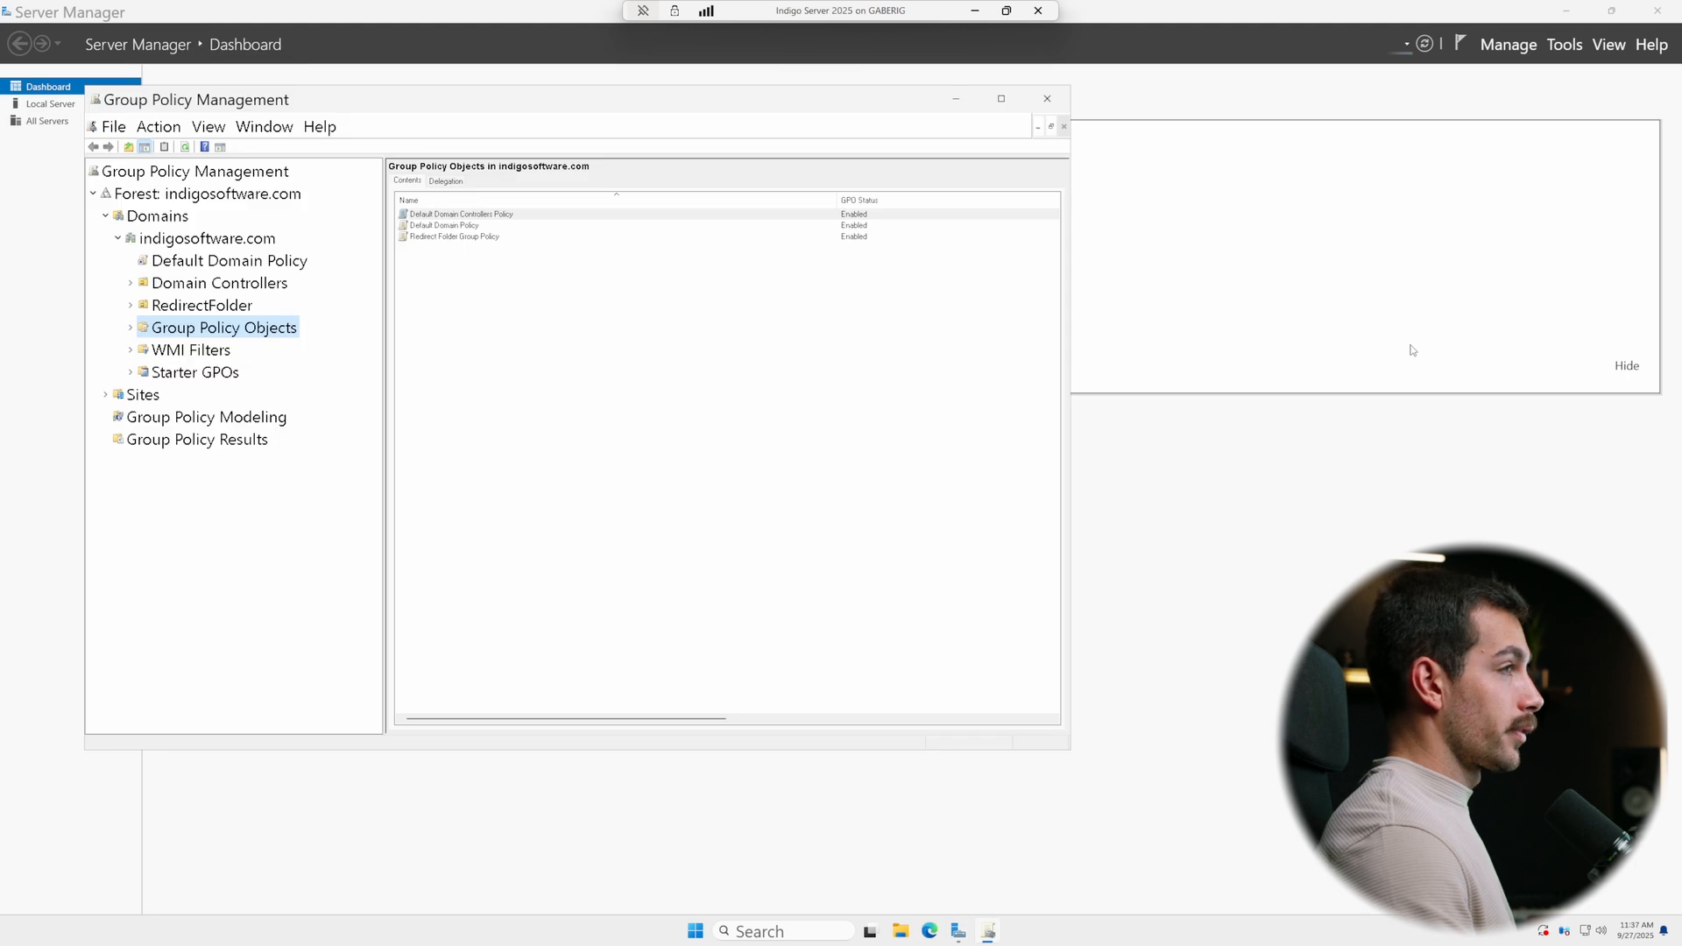
pyautogui.doubleClick(858, 105)
pyautogui.moveTo(292, 224); pyautogui.dragTo(360, 226)
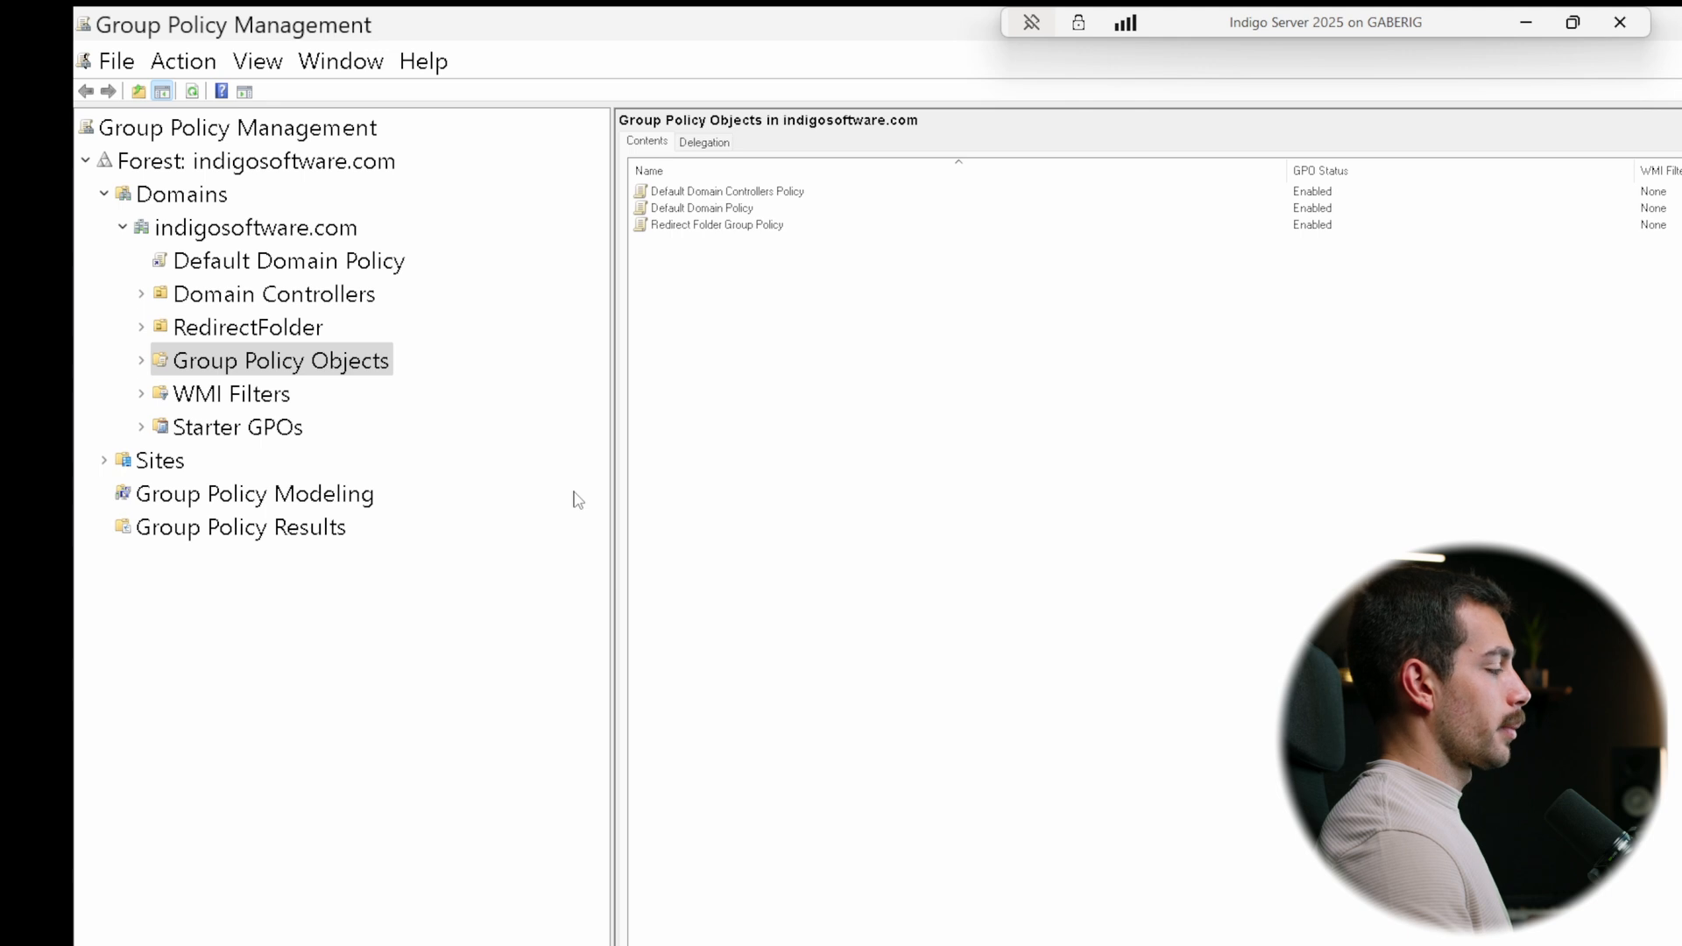
# Step: Create a new group policy object named "Logon Banner Policy" under Group Policy Objects in the indigosoftware.com domain
pyautogui.click(232, 367)
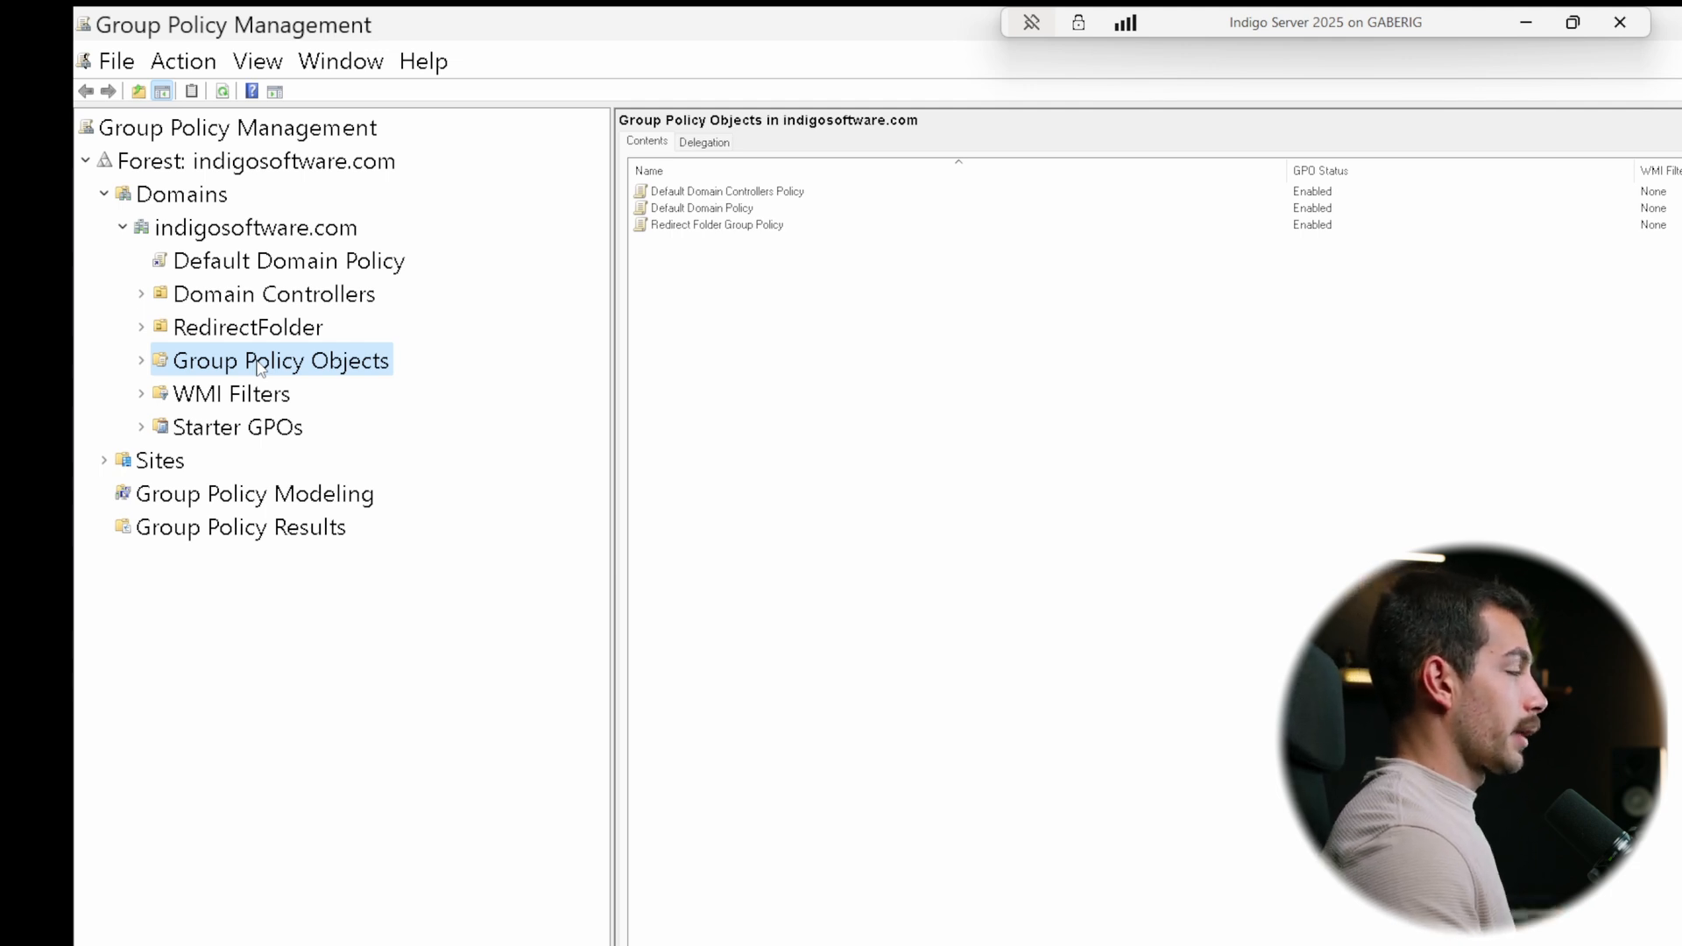
pyautogui.rightClick(261, 369)
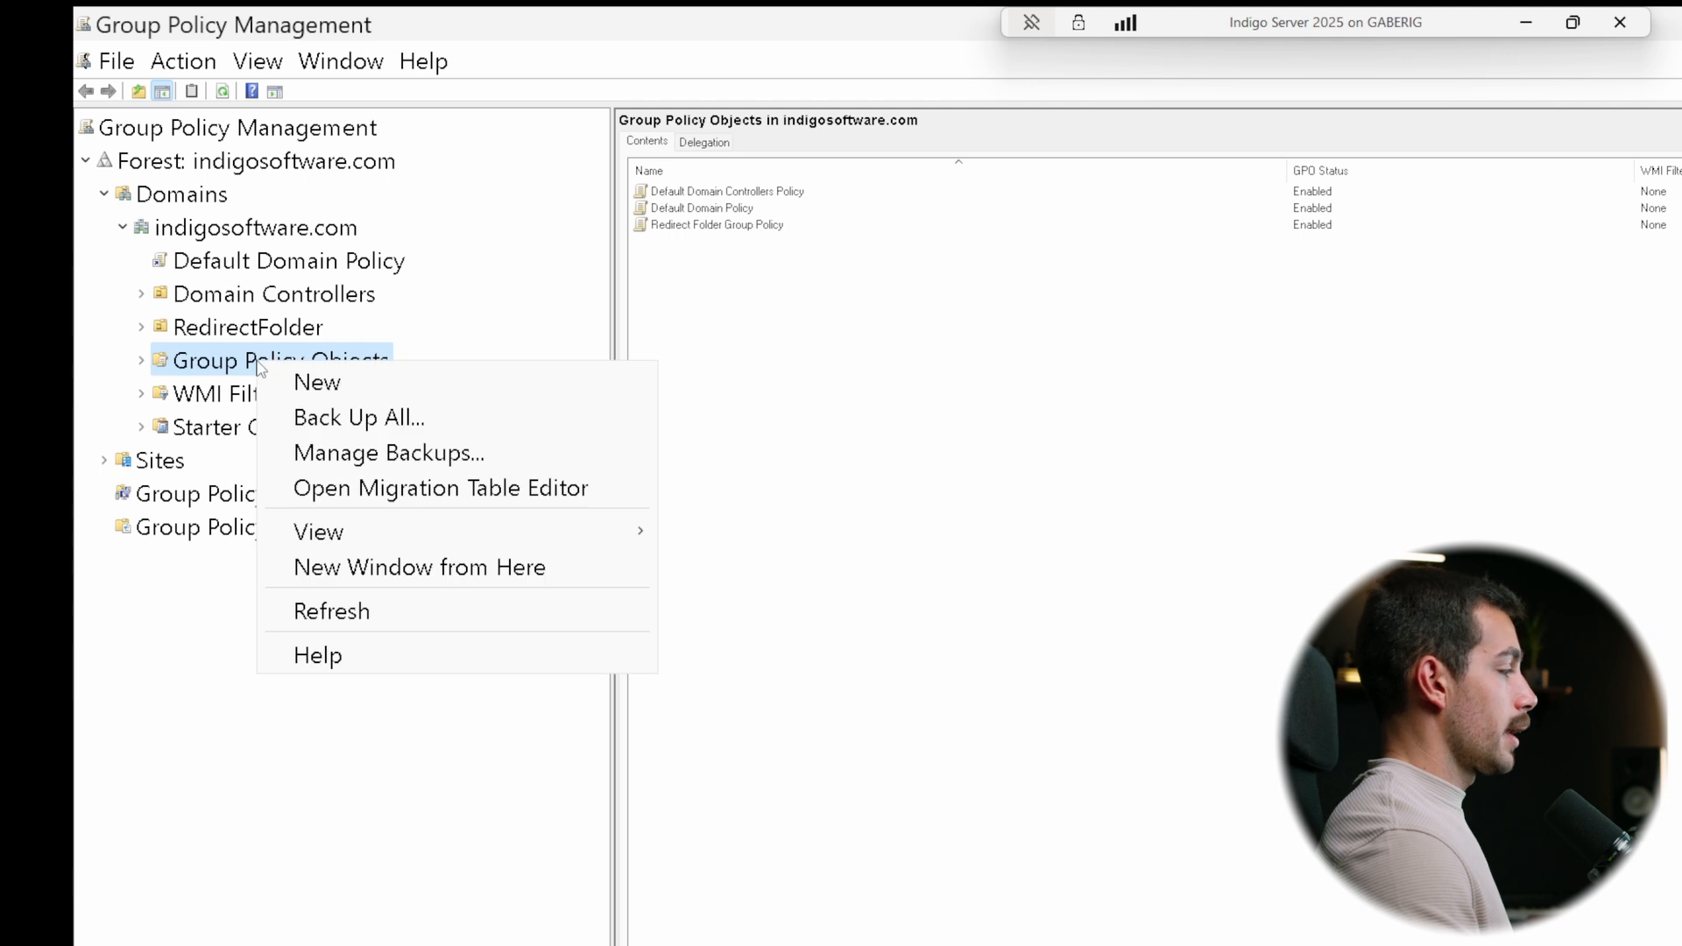
pyautogui.click(306, 383)
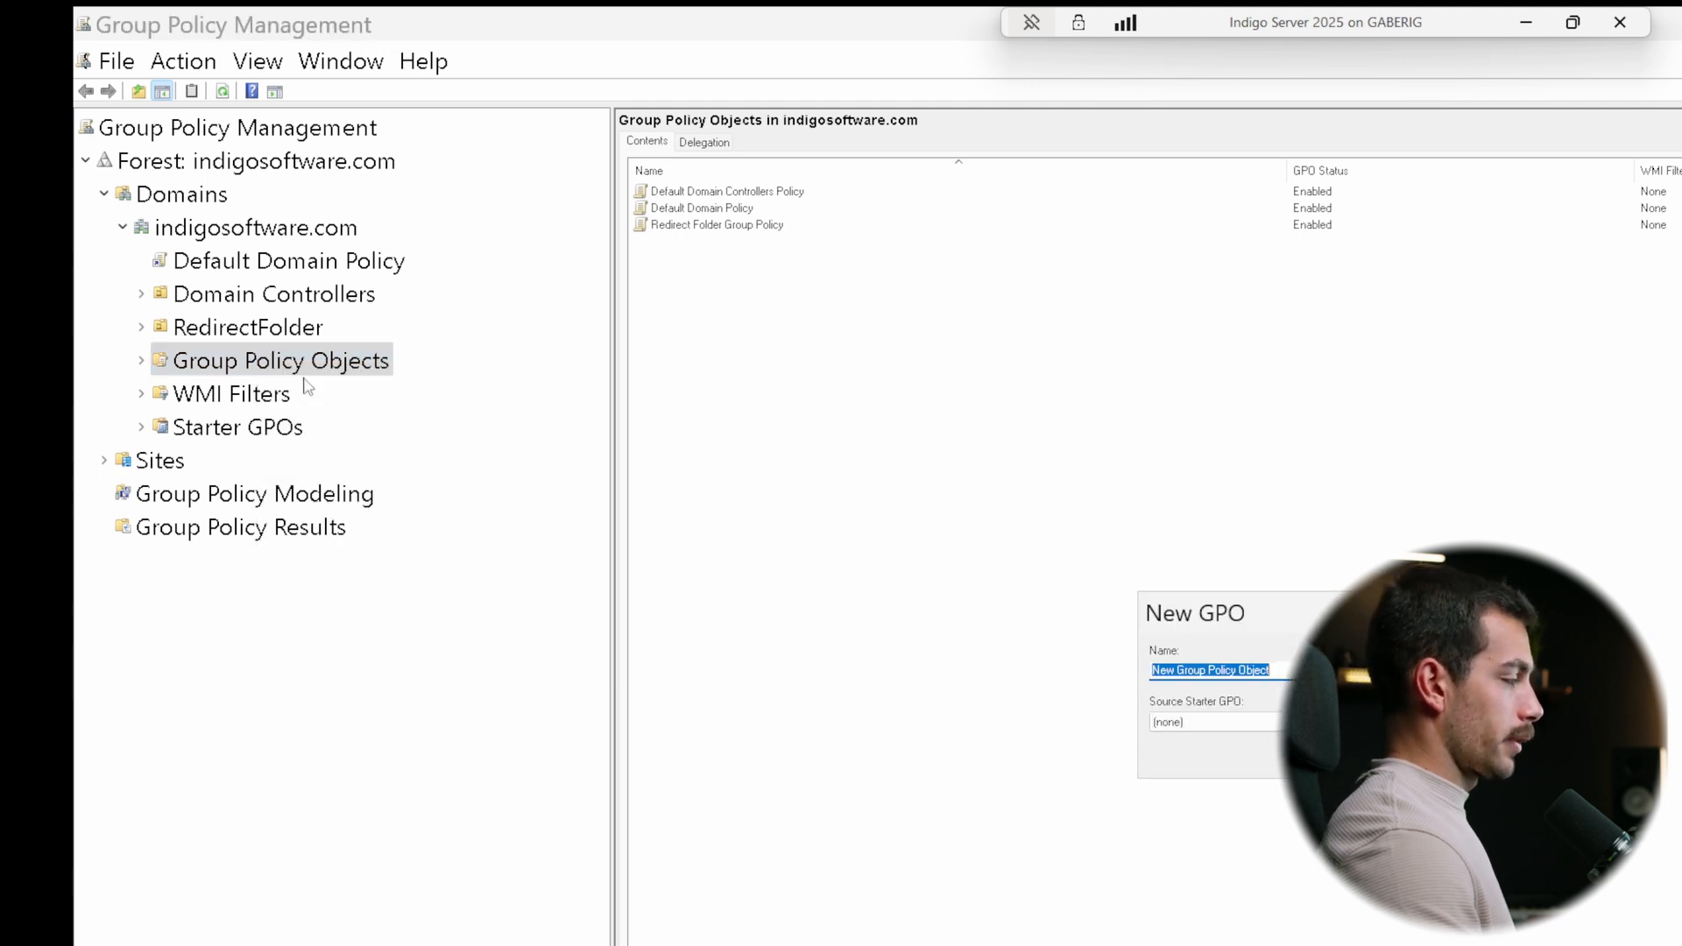
pyautogui.write('Logon Ban')
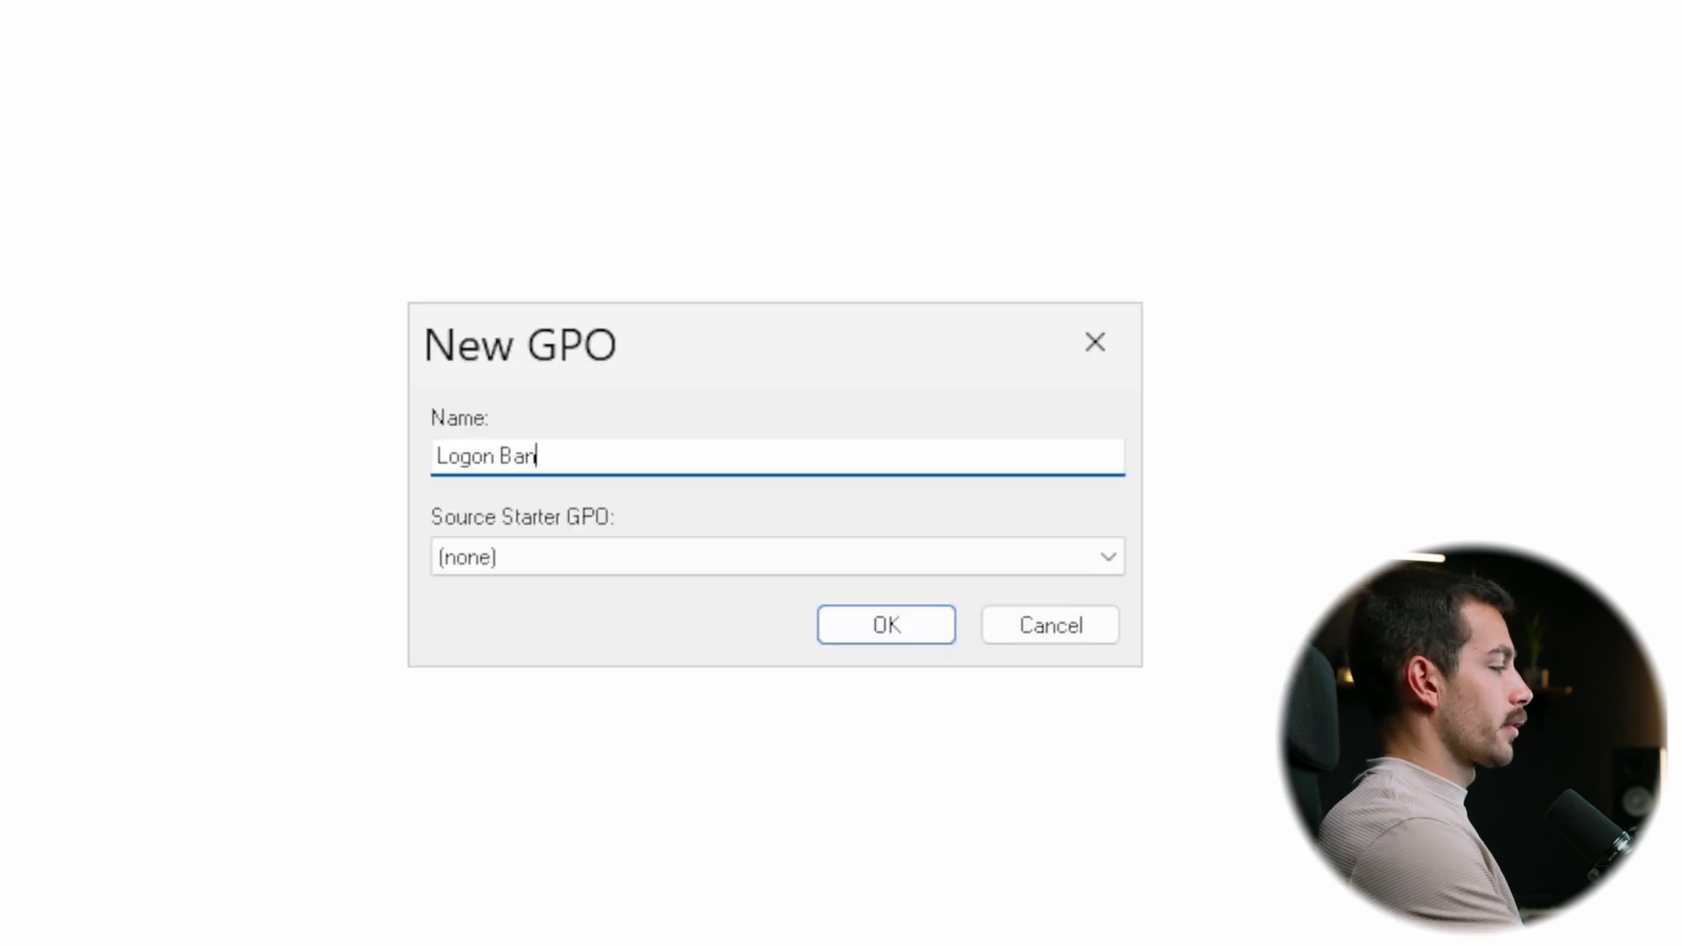
pyautogui.write('ner Policy')
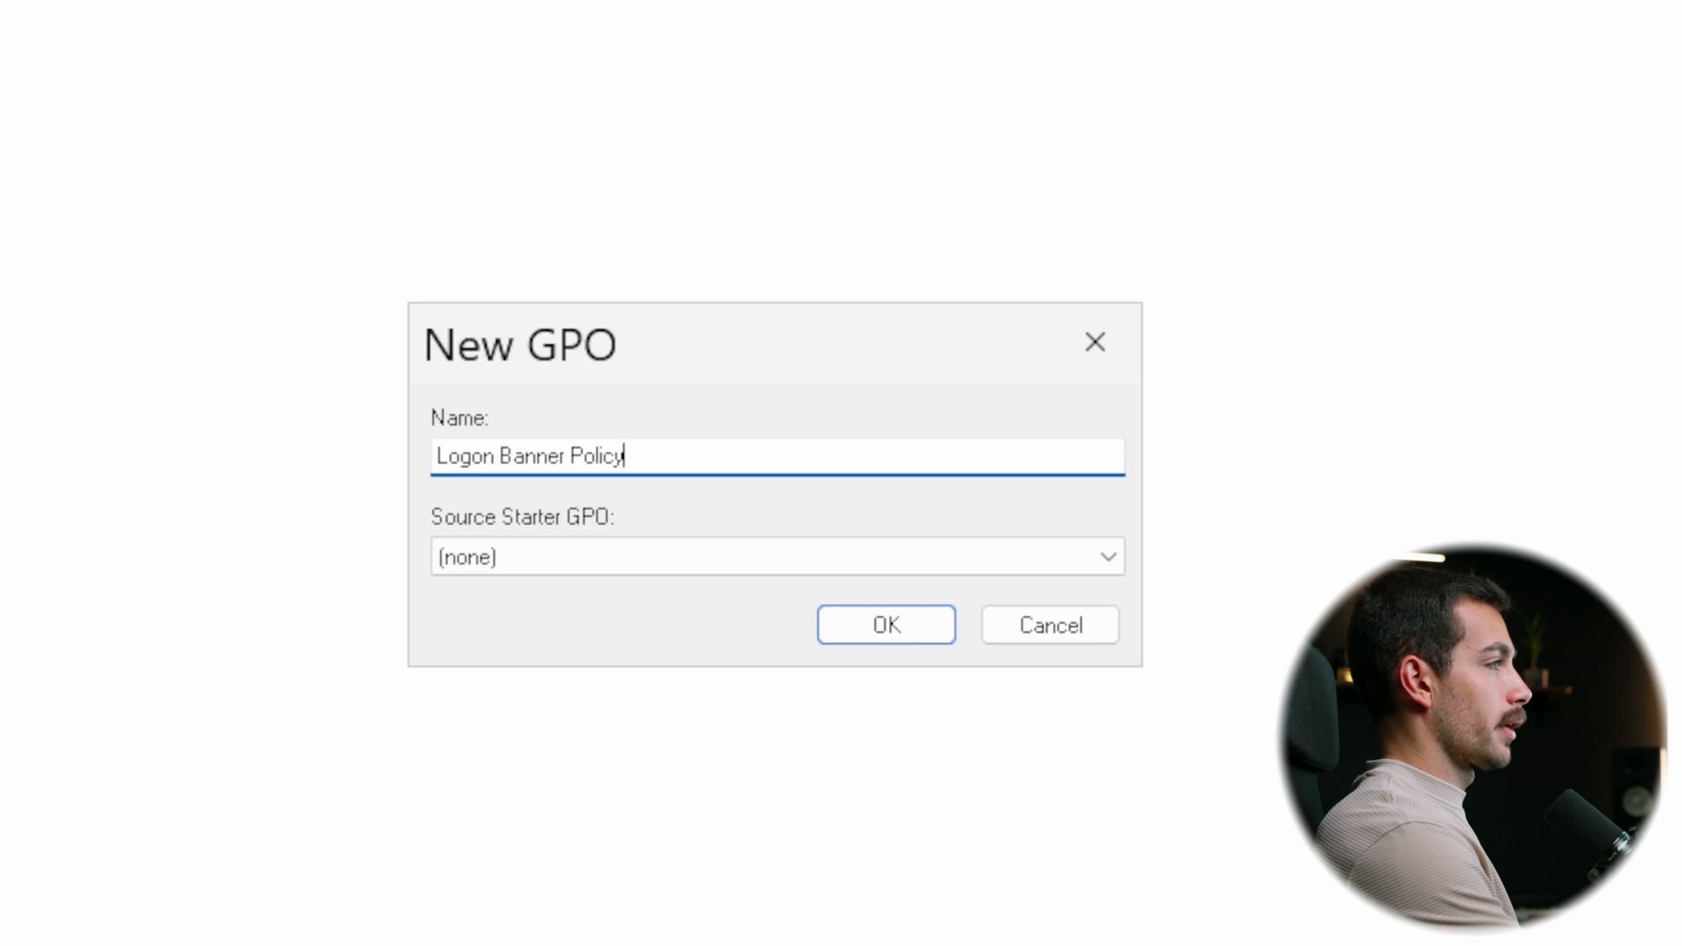
pyautogui.click(852, 625)
# Step: Open the Logon Banner Policy for editing and widen the editor's console tree
pyautogui.click(895, 289)
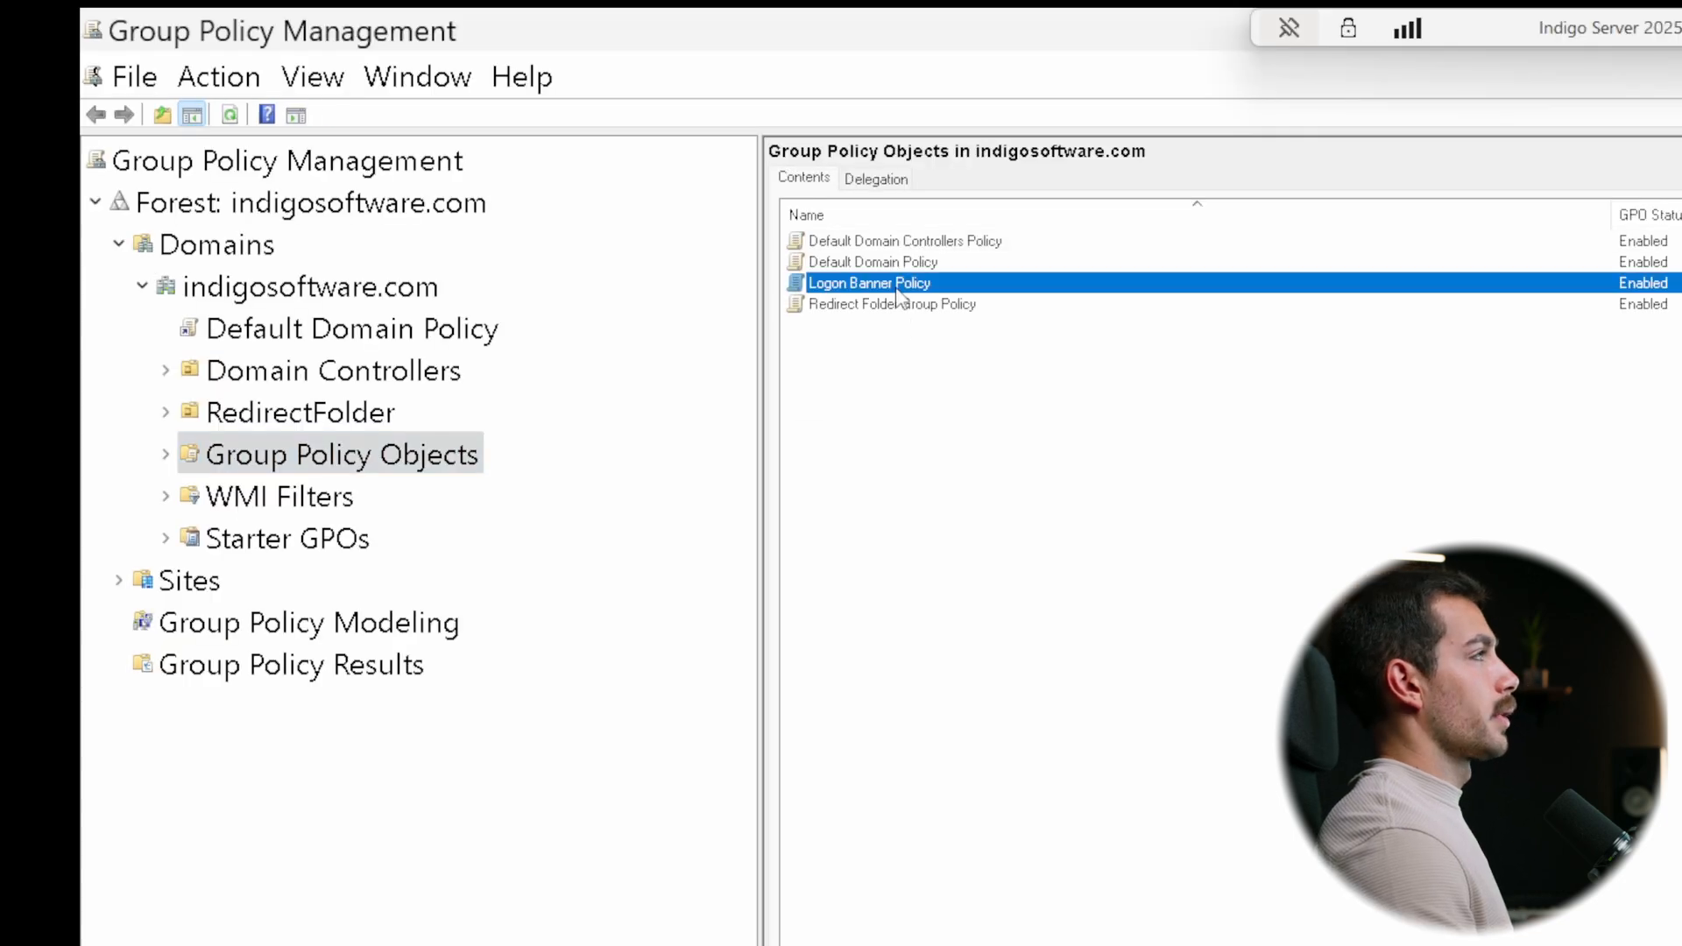
pyautogui.click(903, 303)
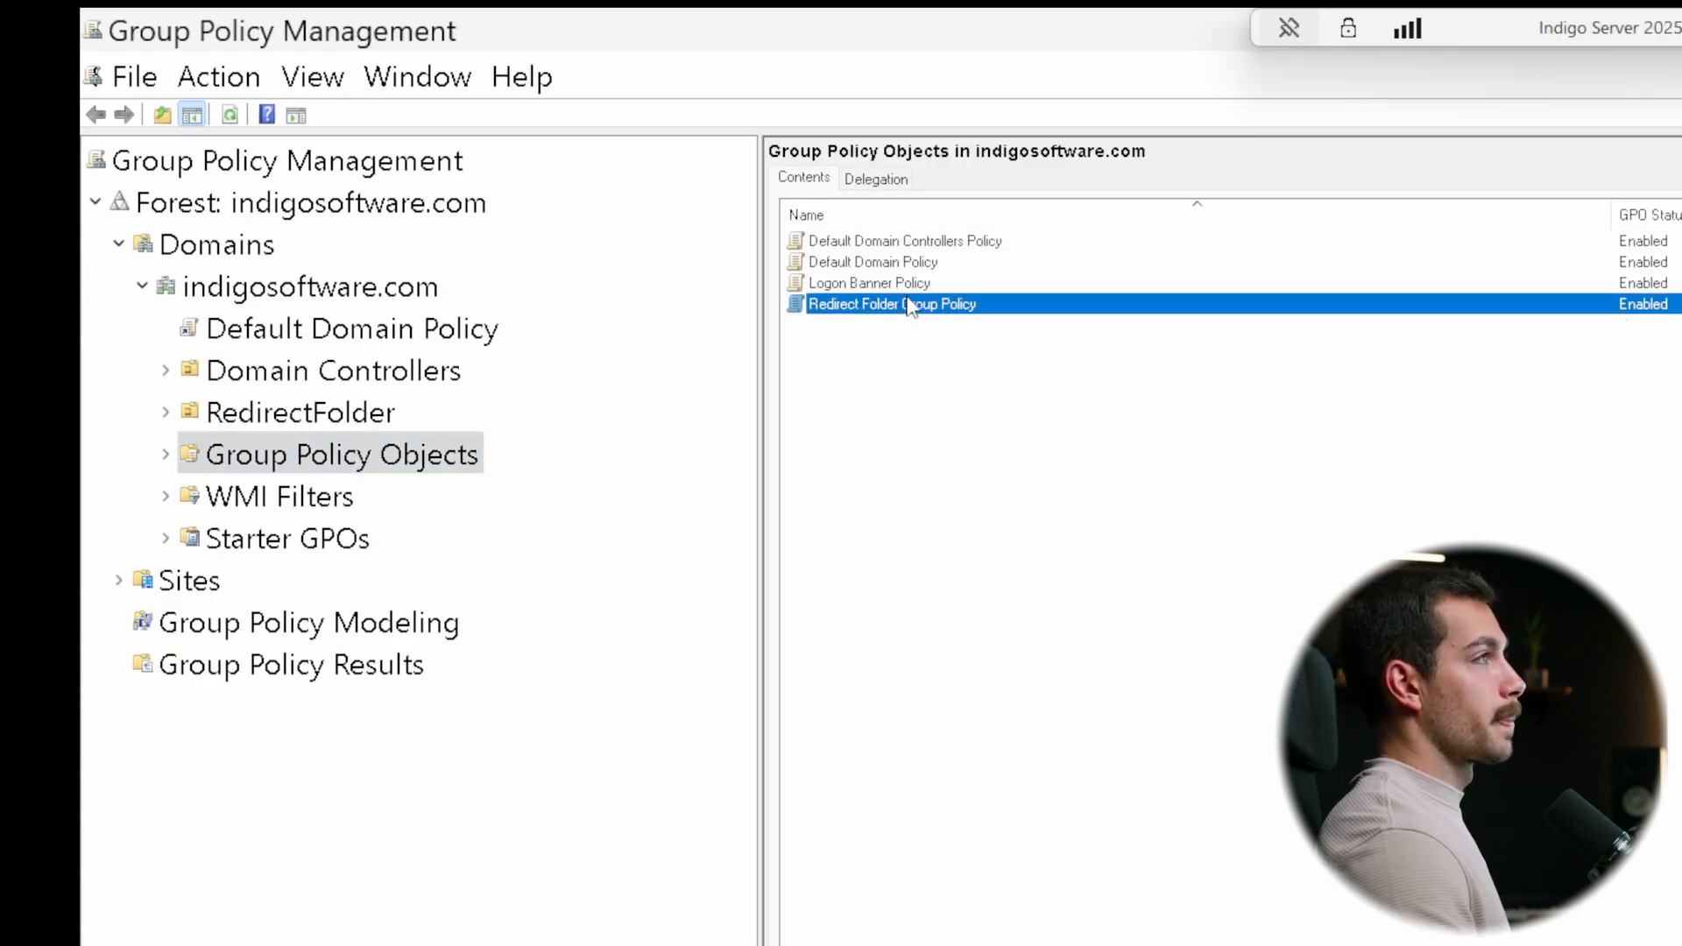
pyautogui.rightClick(895, 281)
pyautogui.click(961, 306)
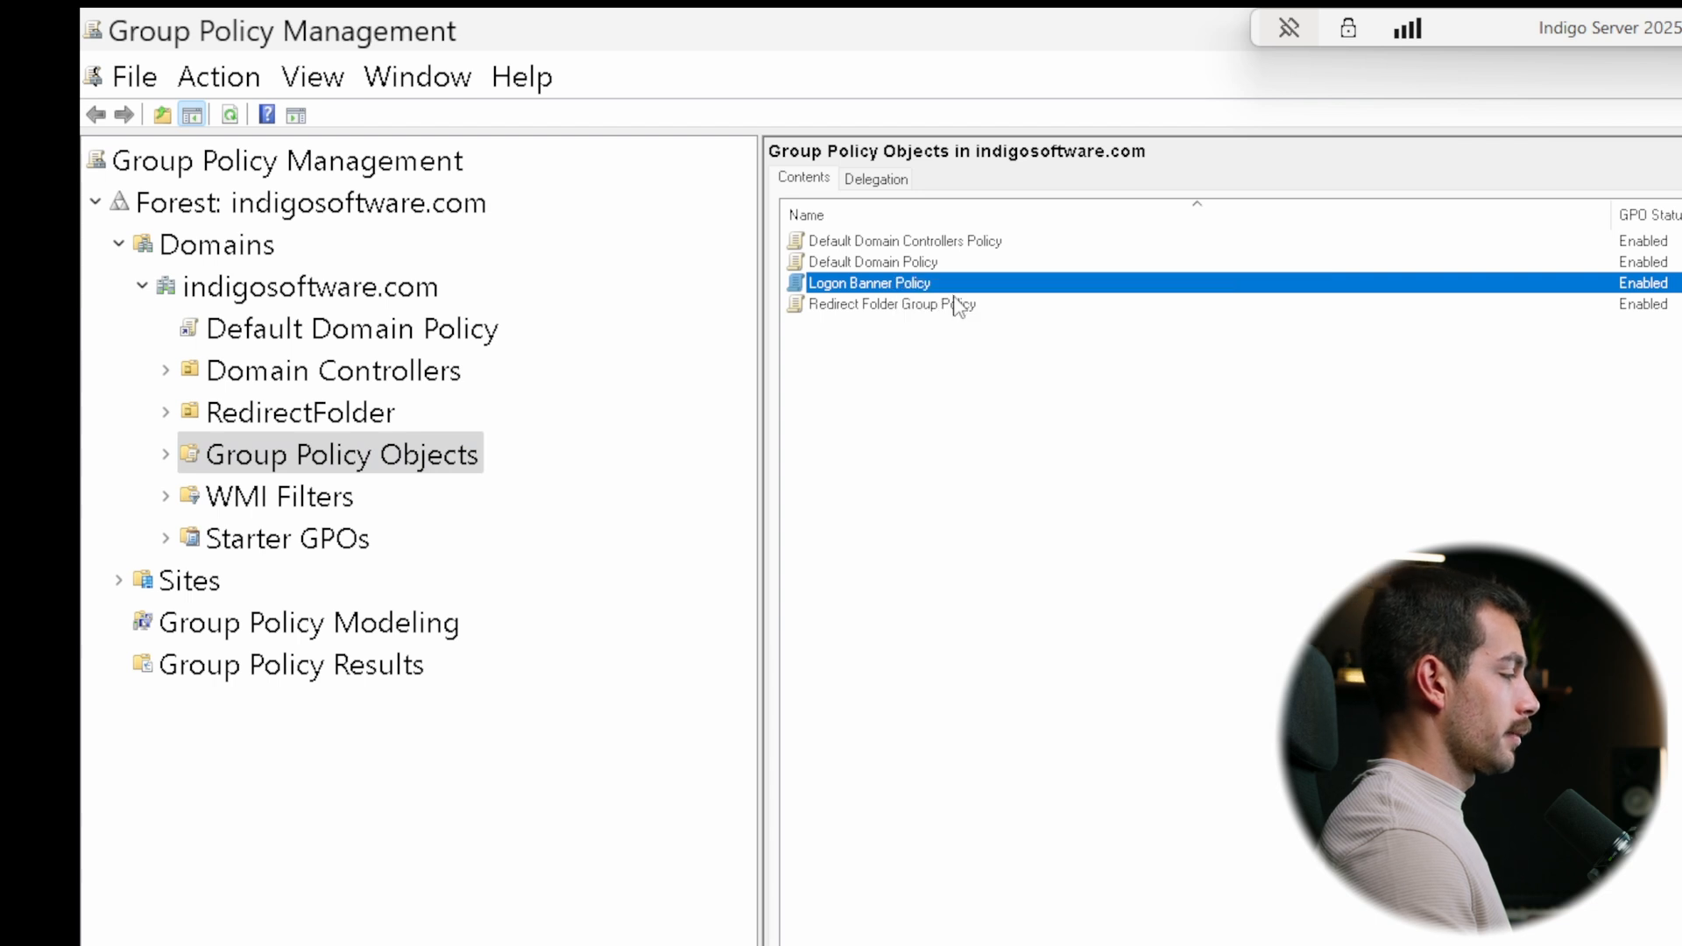
pyautogui.moveTo(322, 508); pyautogui.dragTo(657, 517)
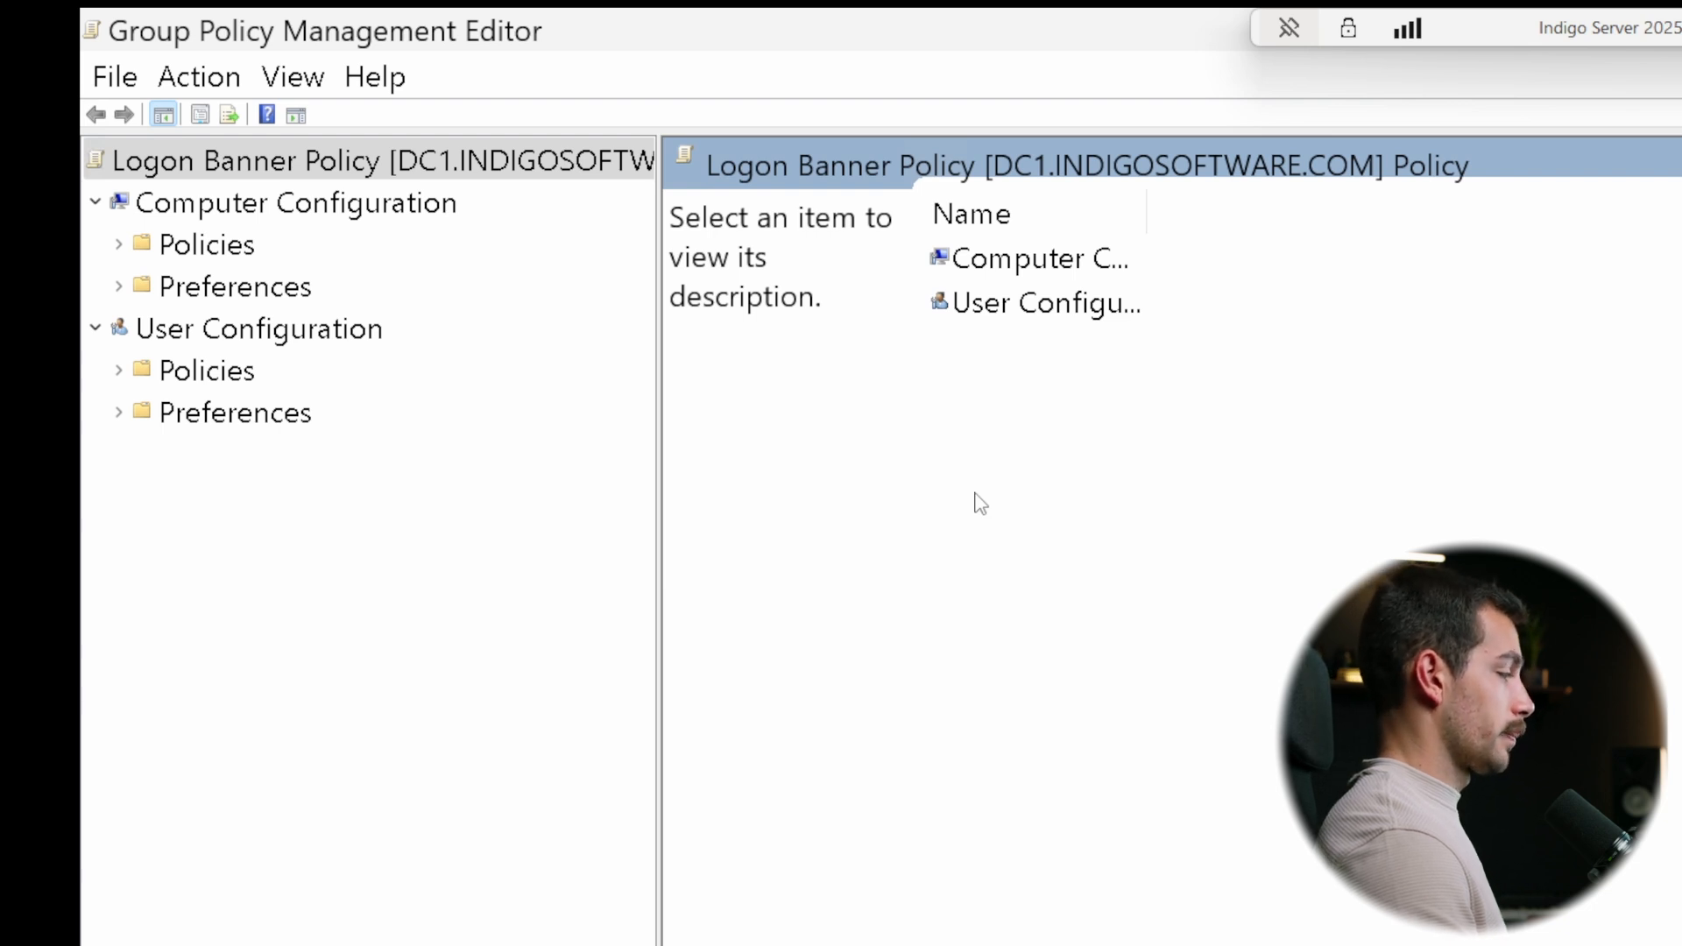
# Step: Open the Security Options under Computer Configuration, Policies, Windows Settings, Security Settings, Local Policies
pyautogui.click(297, 212)
pyautogui.click(118, 244)
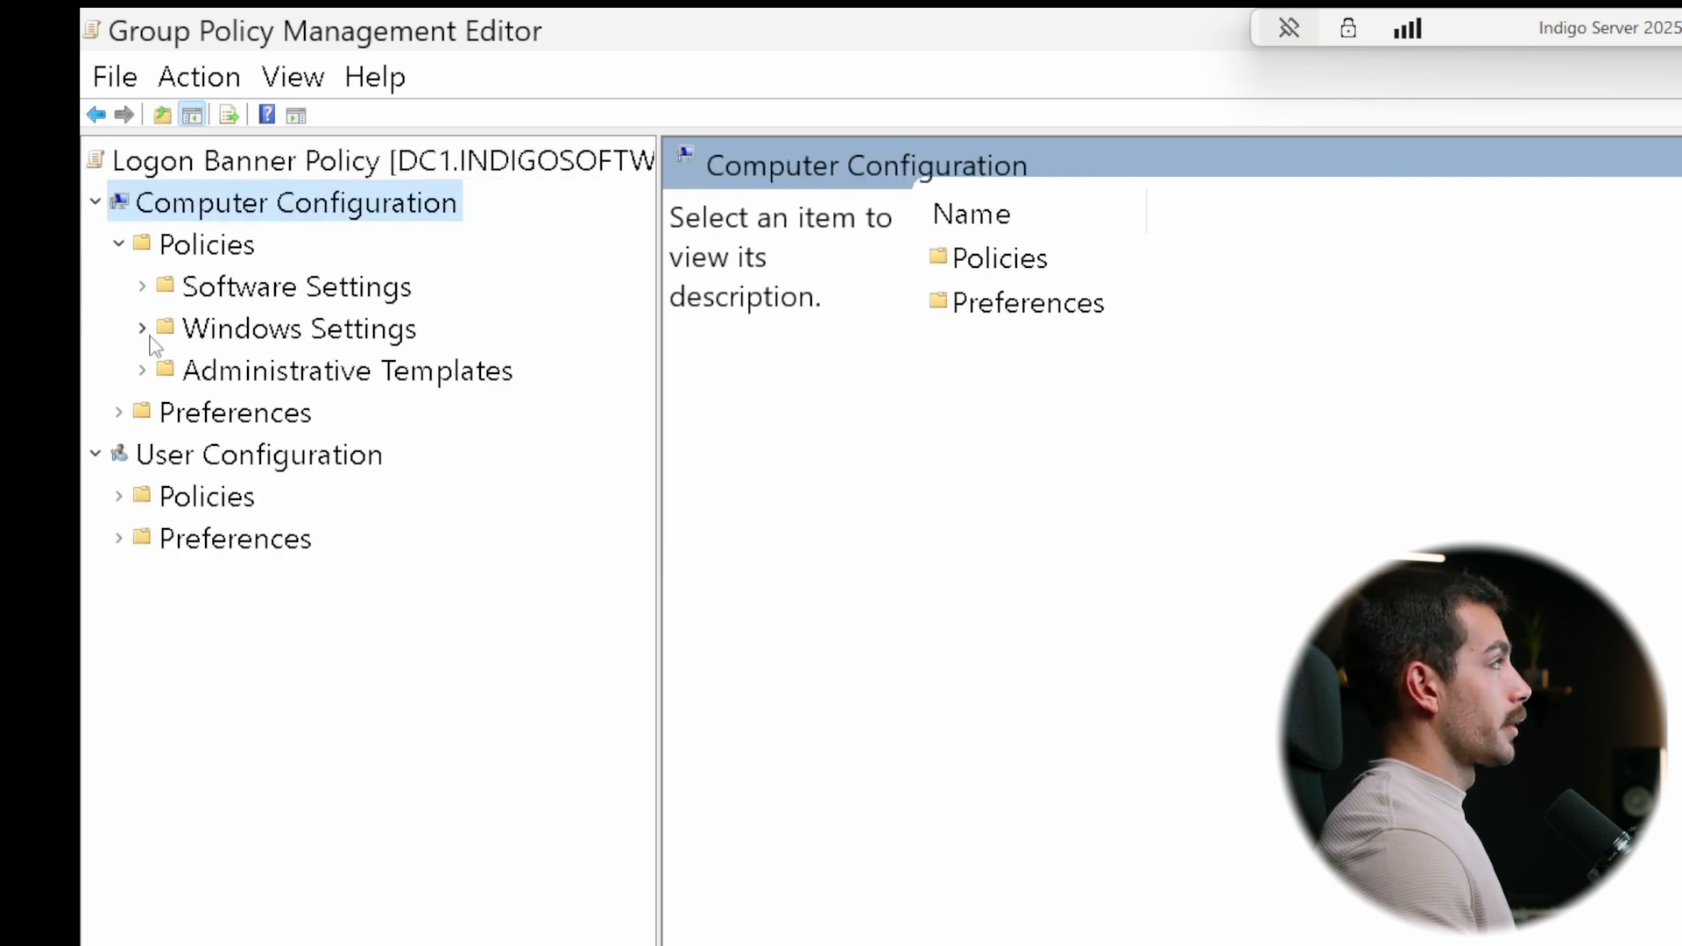
pyautogui.click(147, 333)
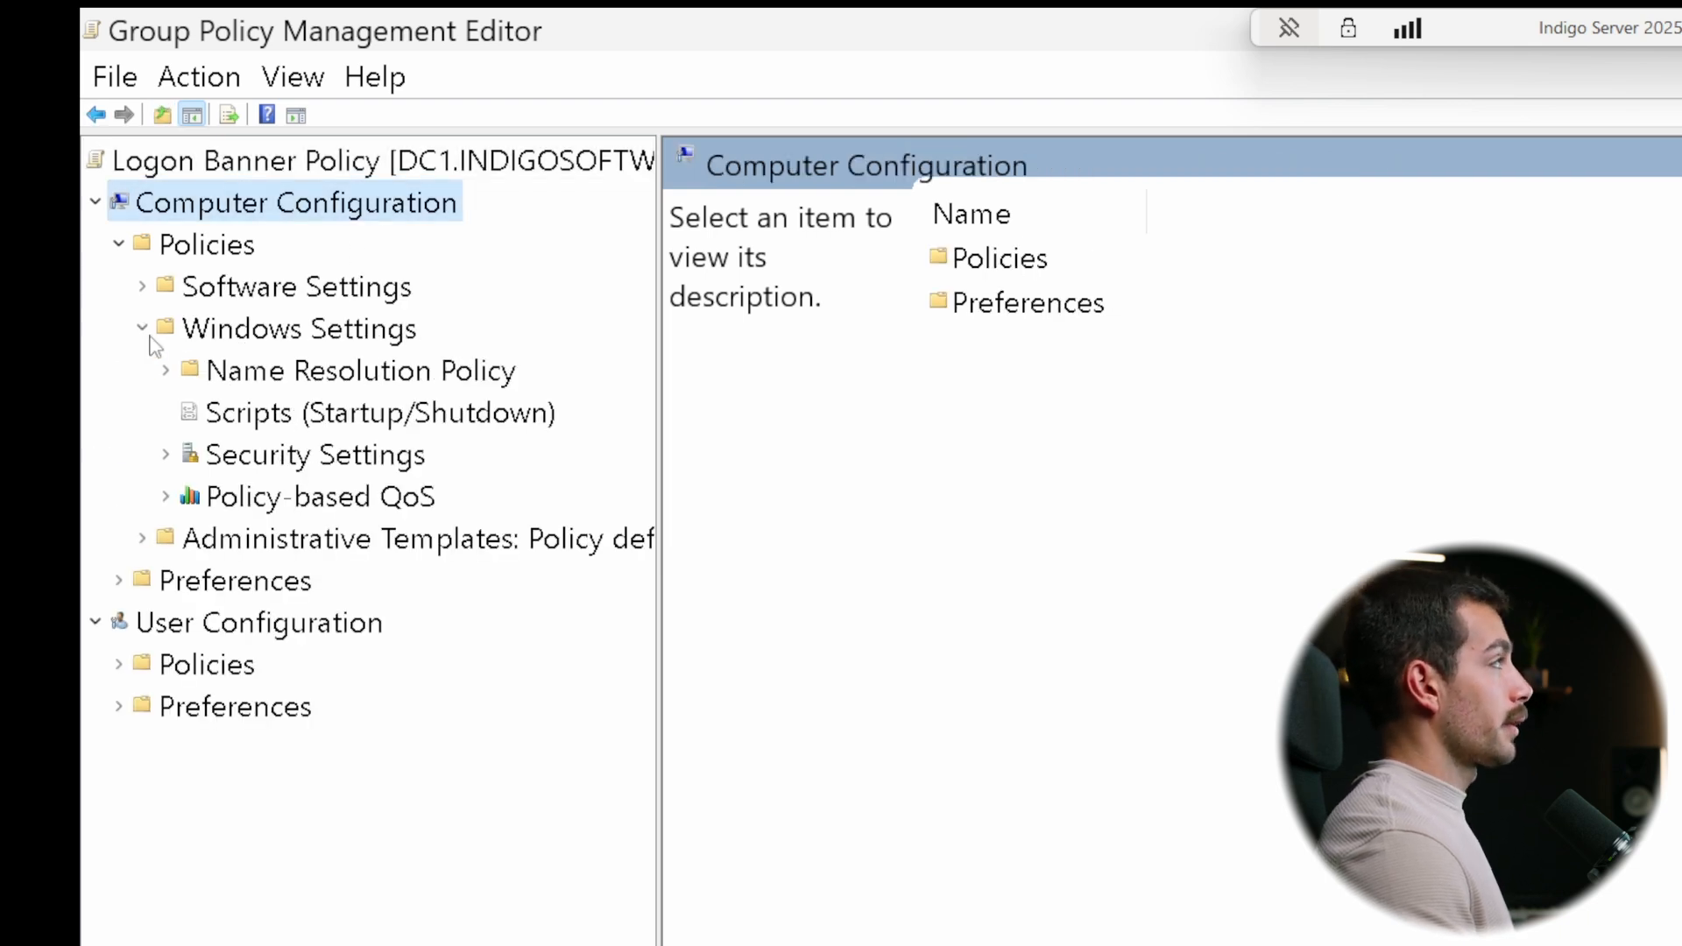
pyautogui.click(191, 457)
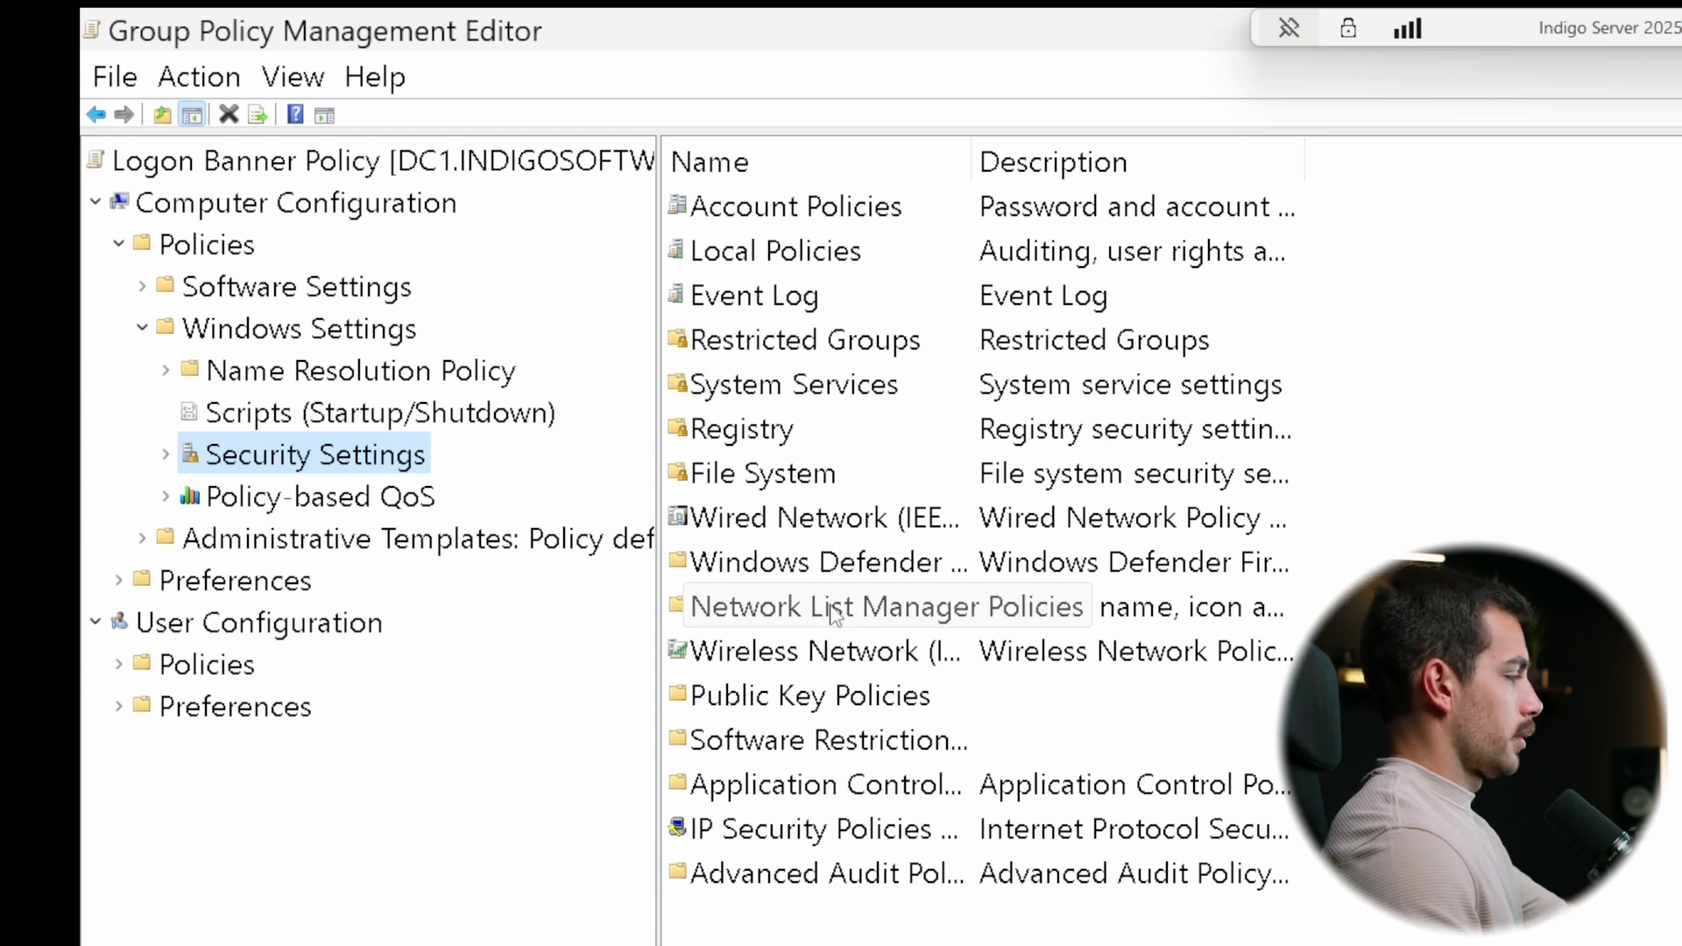
pyautogui.doubleClick(793, 261)
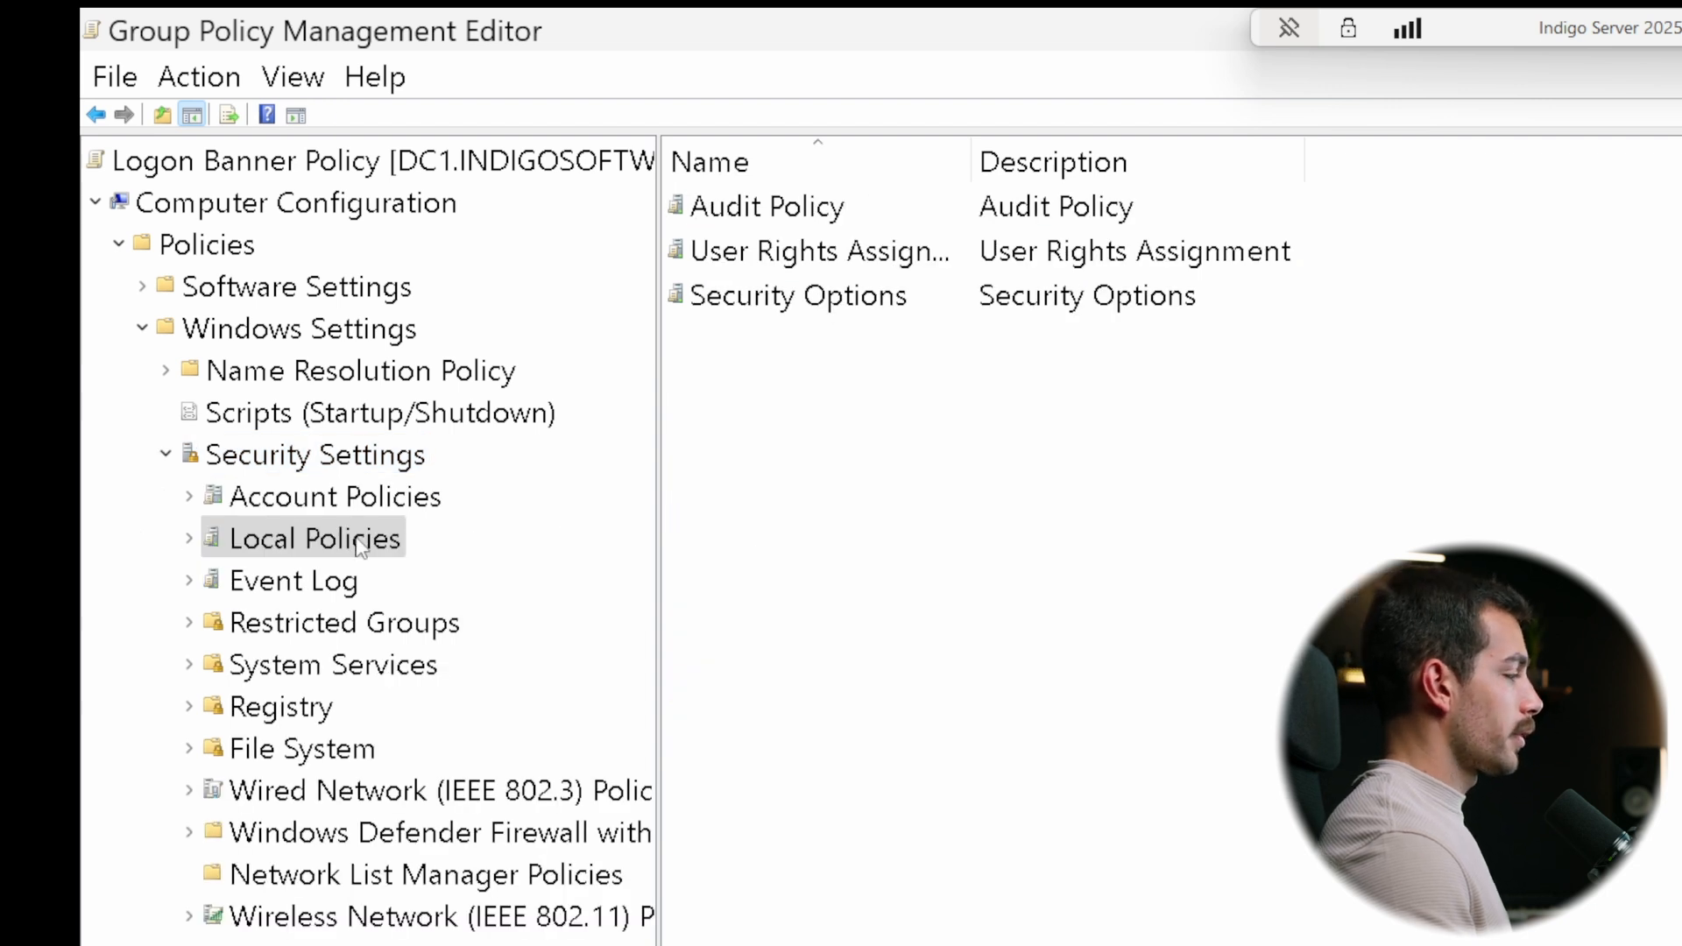
pyautogui.click(912, 305)
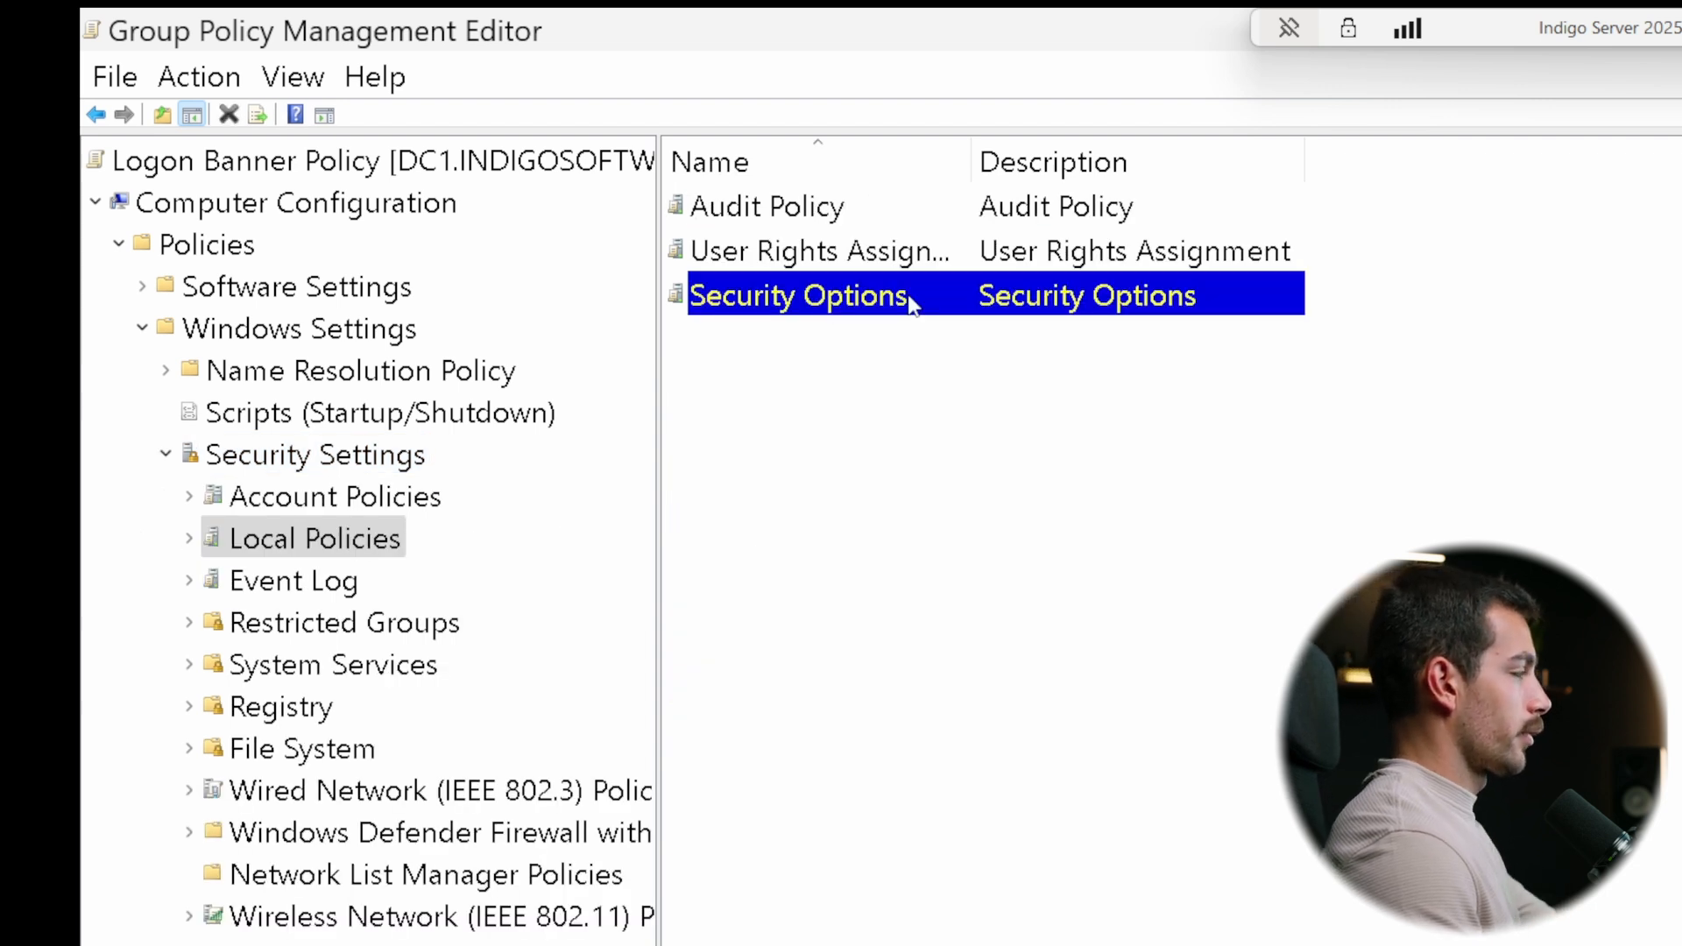
pyautogui.doubleClick(912, 304)
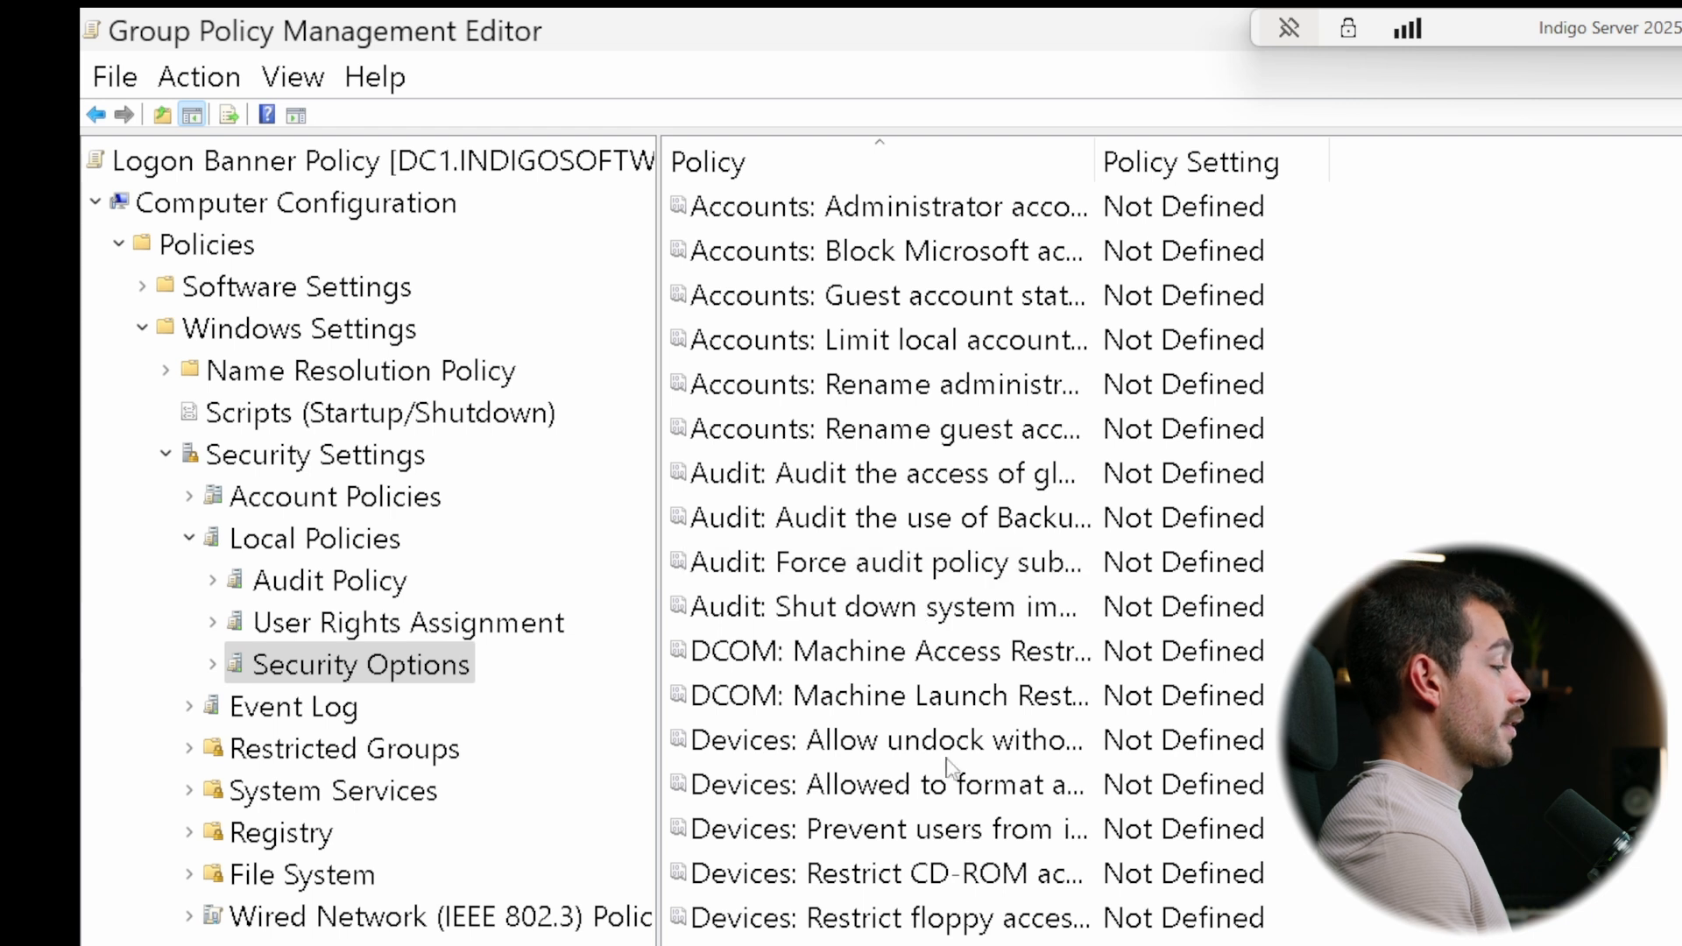
# Step: Widen the Policy column of the Security Options list to fit the long domain and interactive logon policy names
pyautogui.scroll(-8, 963, 859)
pyautogui.scroll(3, 965, 869)
pyautogui.scroll(-1, 966, 870)
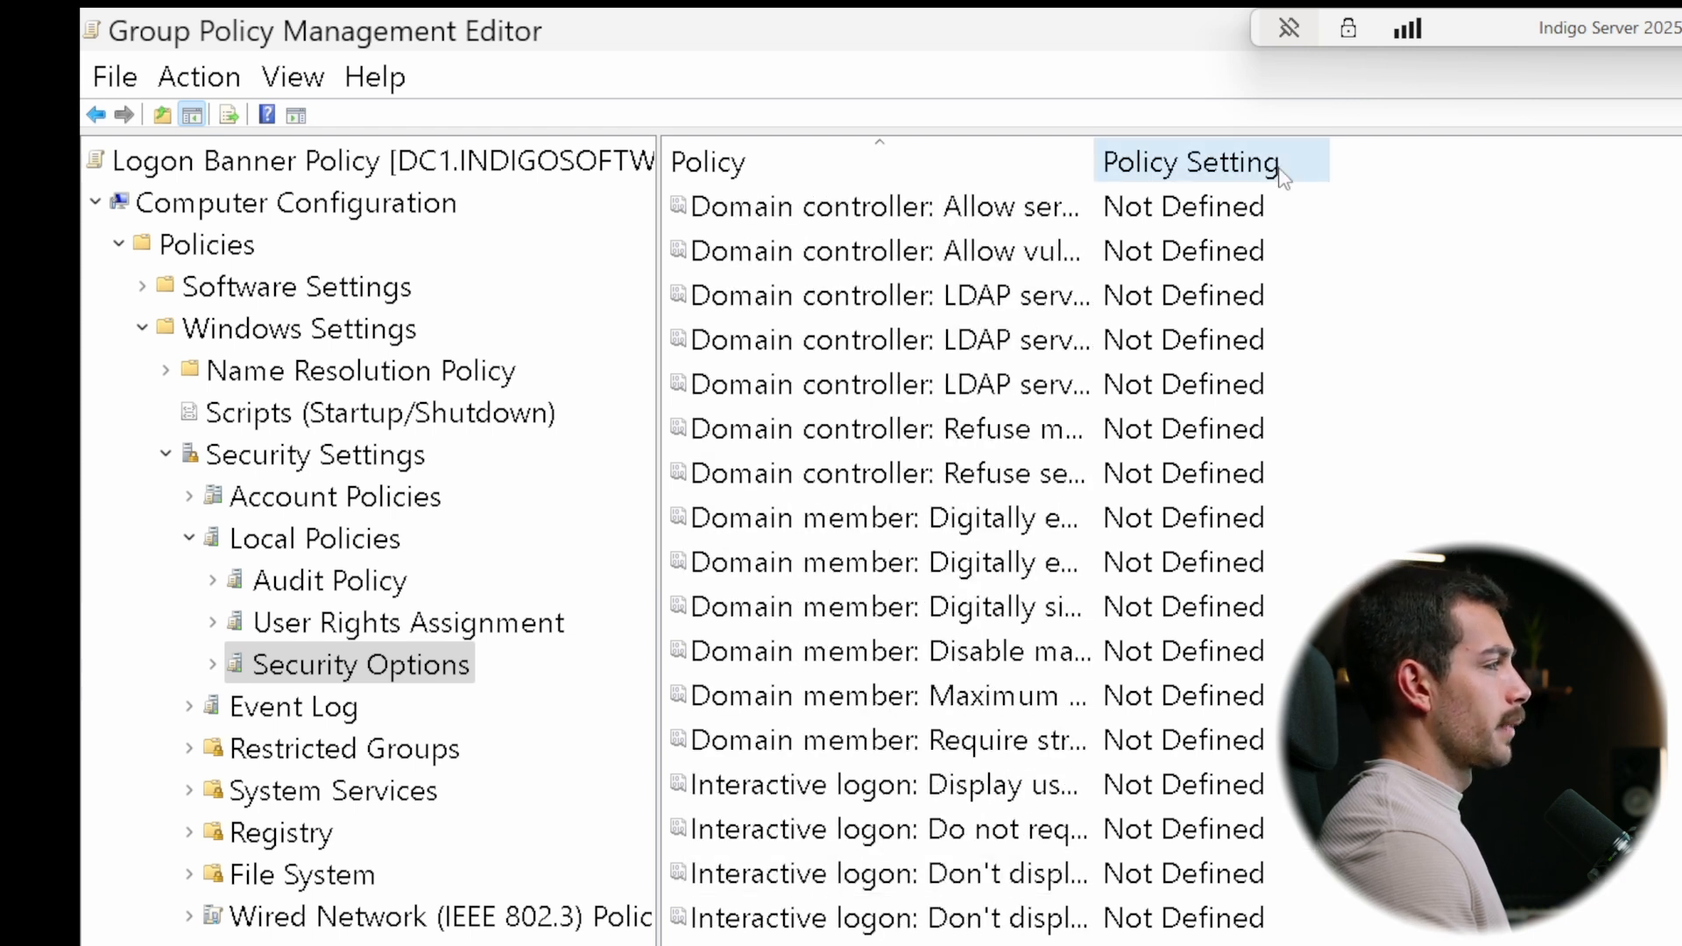
pyautogui.moveTo(1330, 162); pyautogui.dragTo(1669, 166)
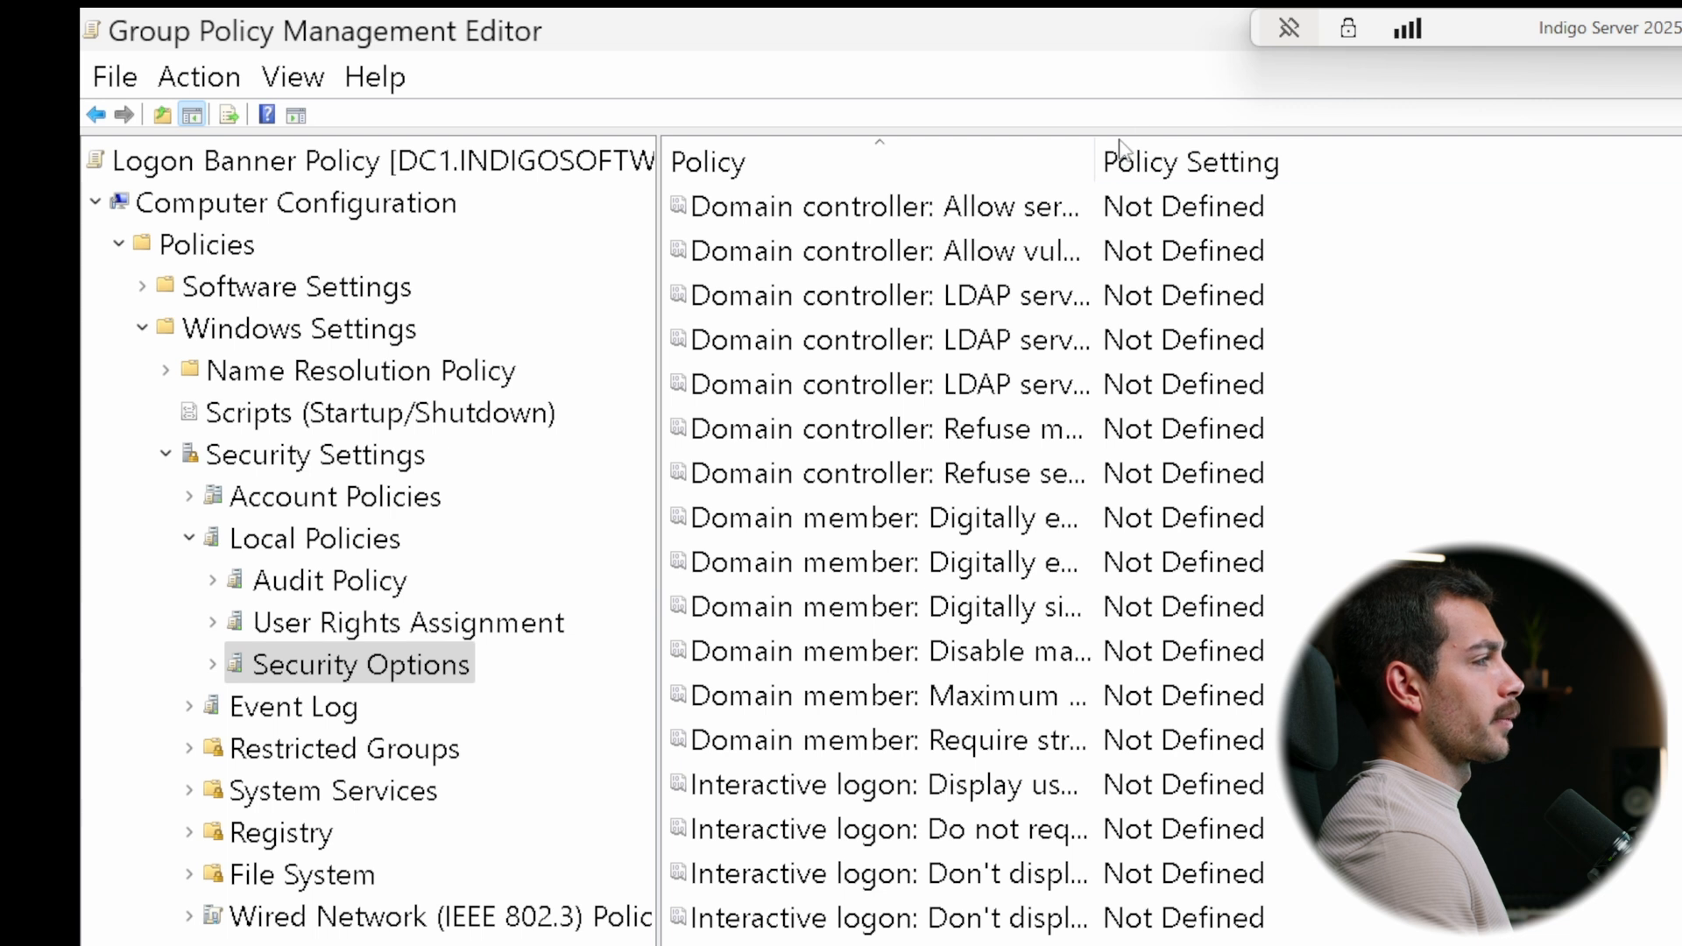
pyautogui.moveTo(1093, 159); pyautogui.dragTo(1592, 188)
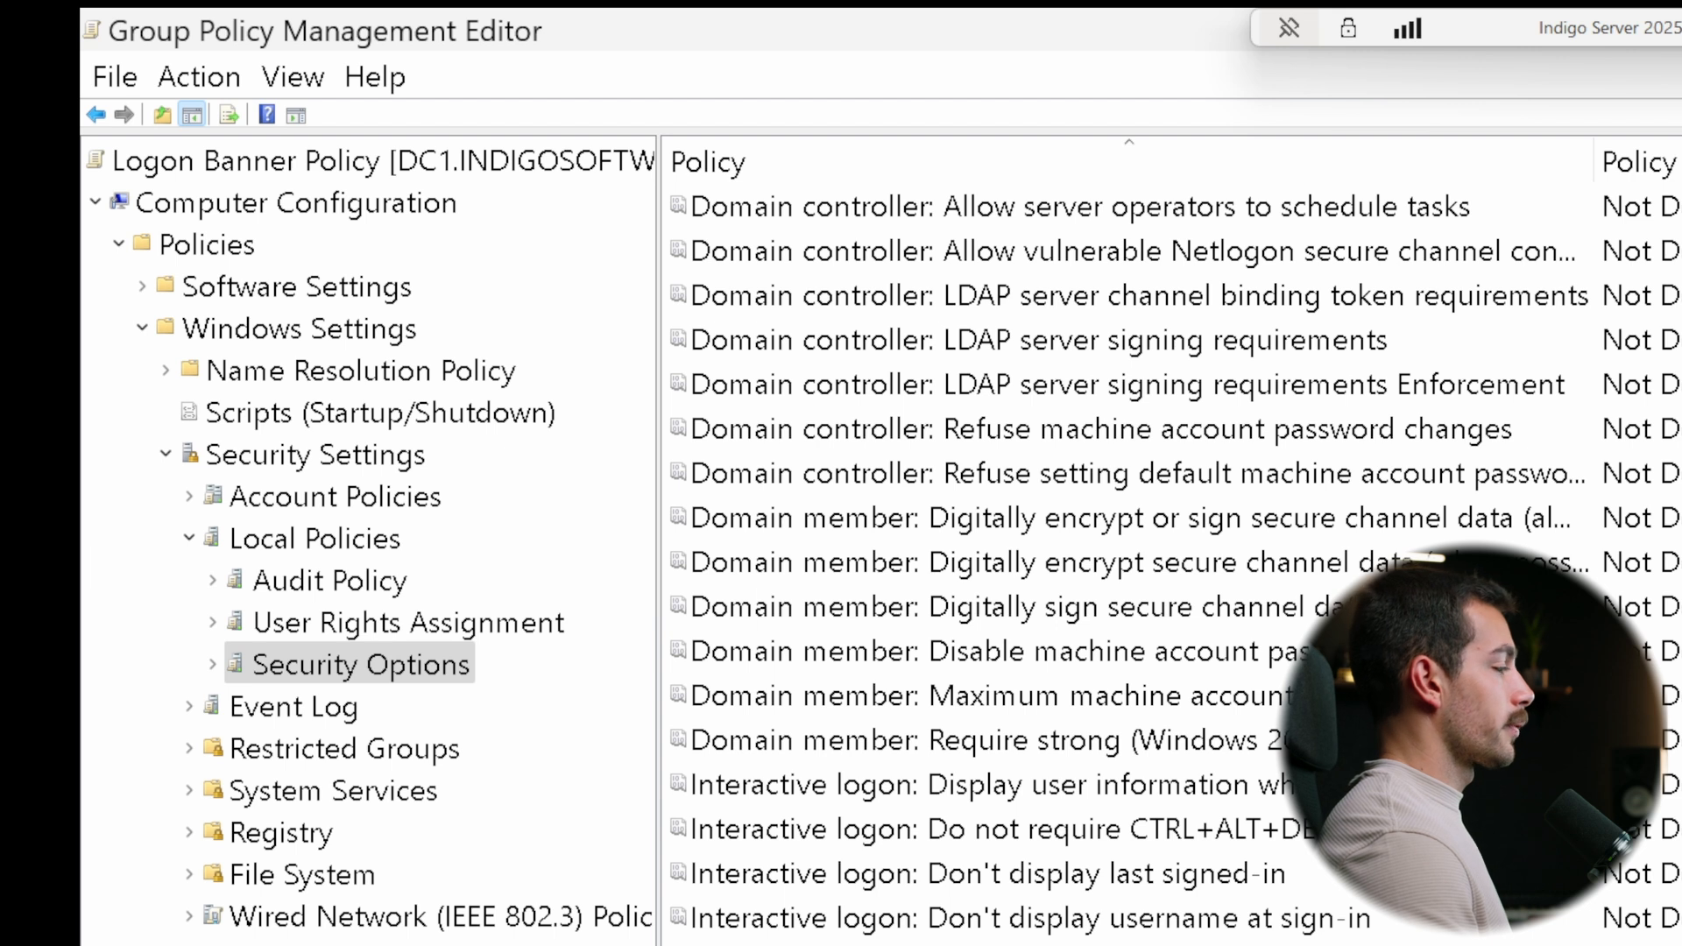
# Step: Define "Interactive logon: Message title for users attempting to log on" as "Warning! Authorized Users Only", check its explanation and apply the setting
pyautogui.click(963, 945)
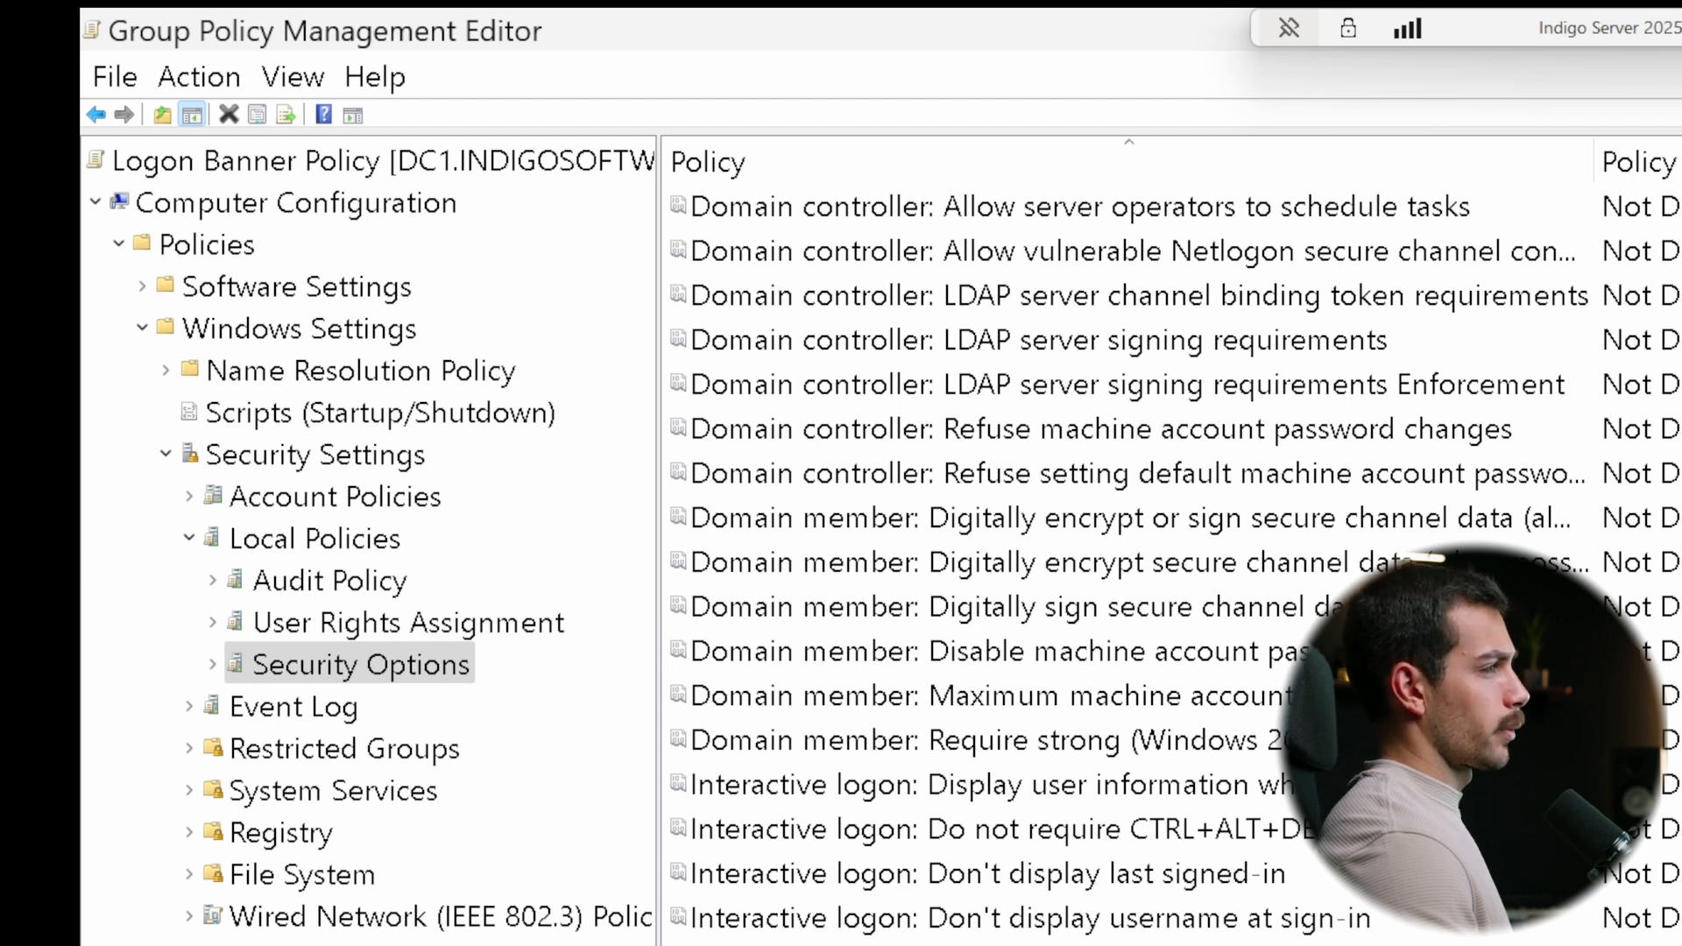
pyautogui.press('Return')
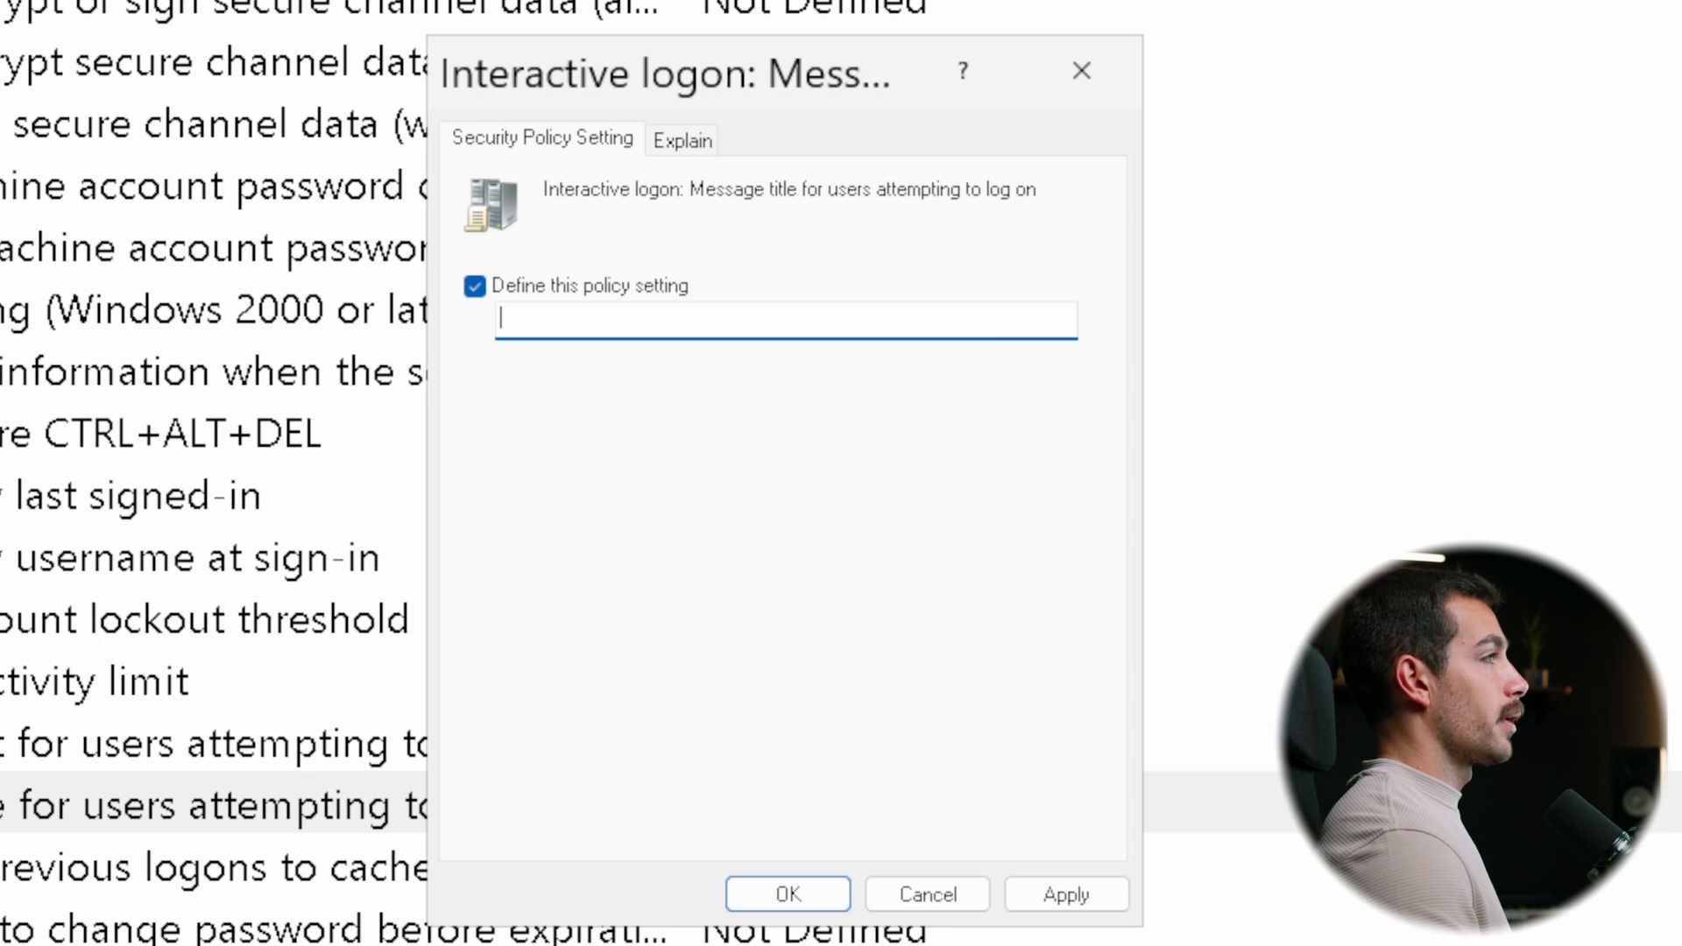
pyautogui.write('Warning')
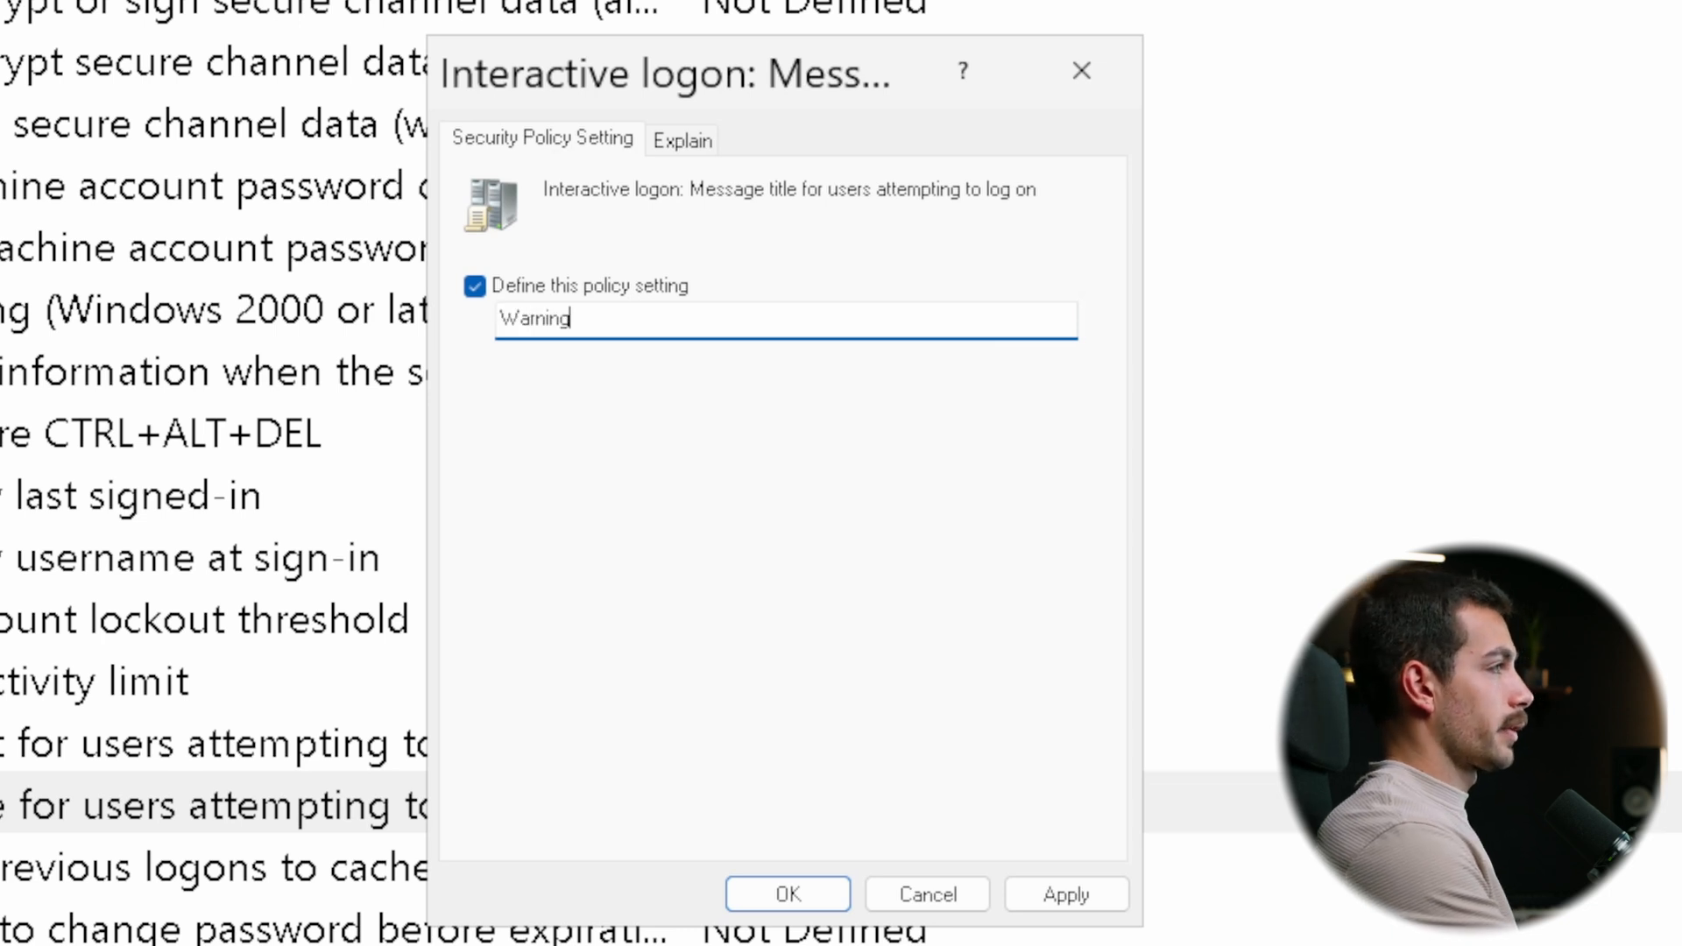
pyautogui.write('! Au')
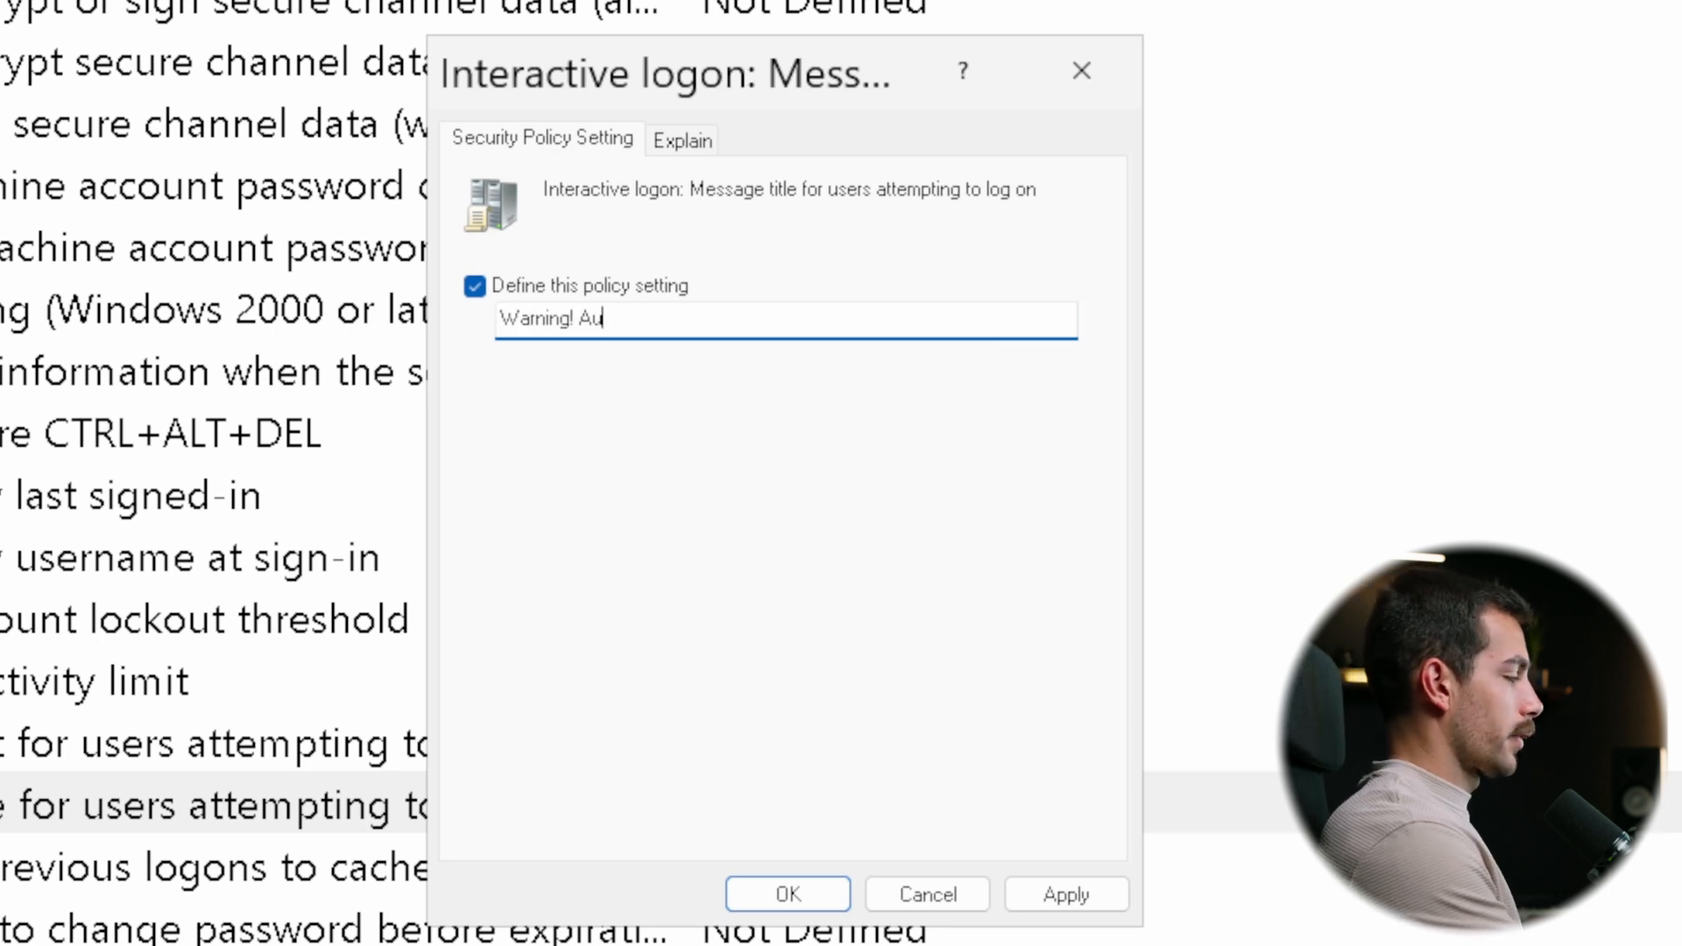
pyautogui.write('thorized Users Only')
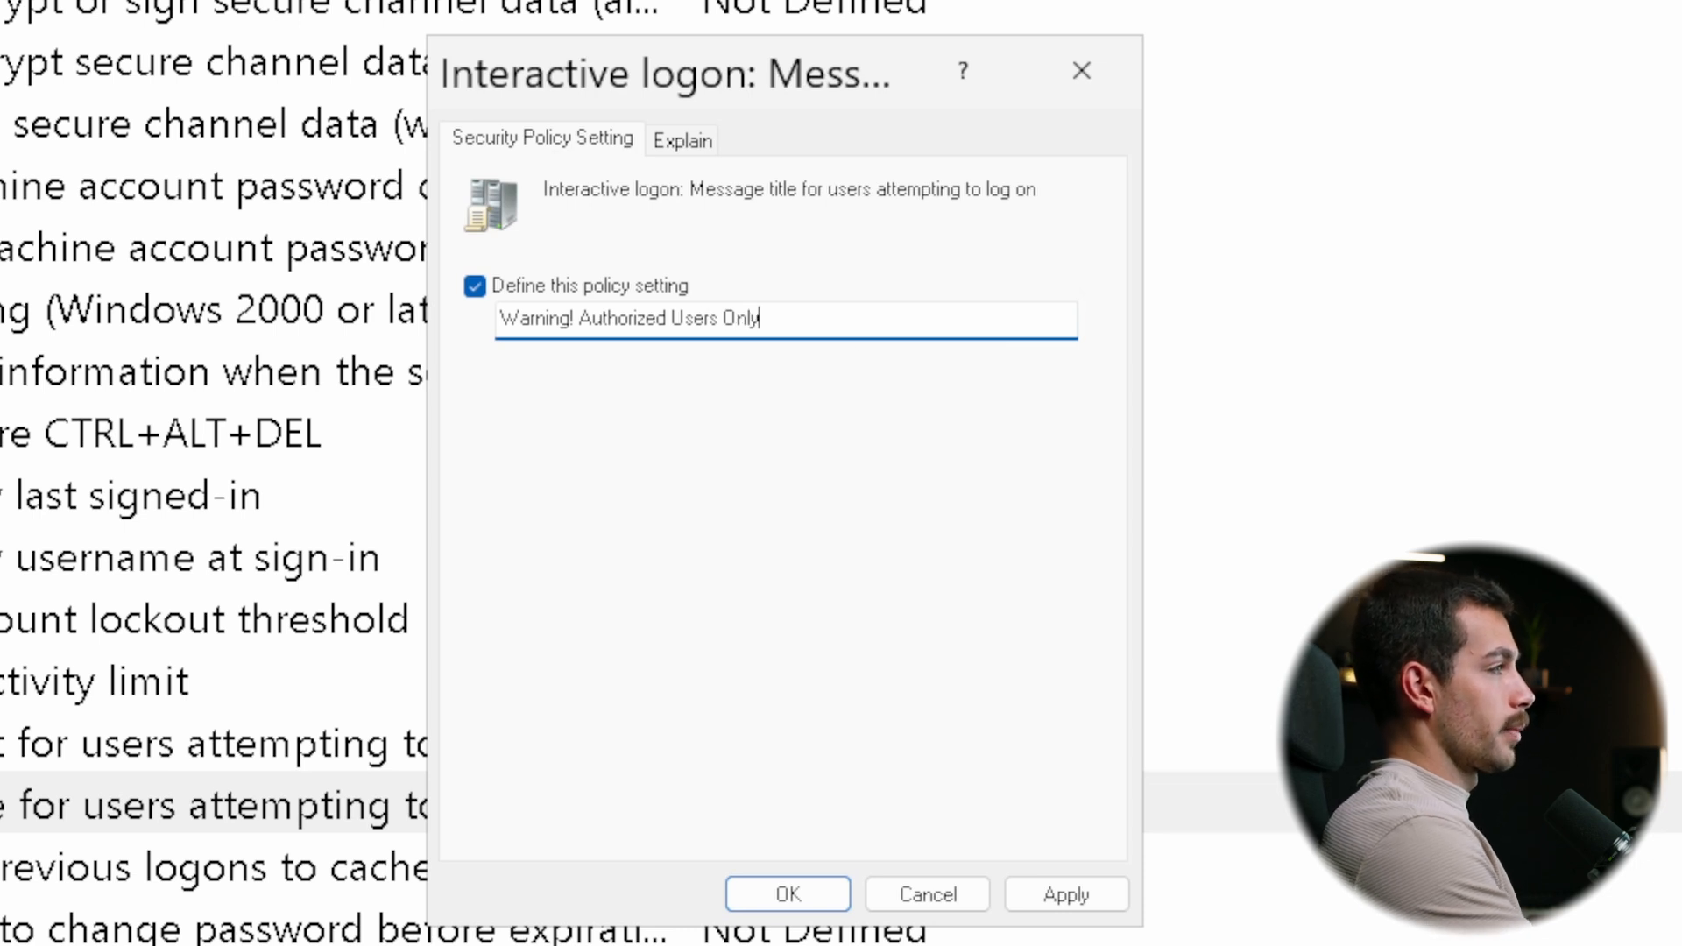
pyautogui.click(682, 142)
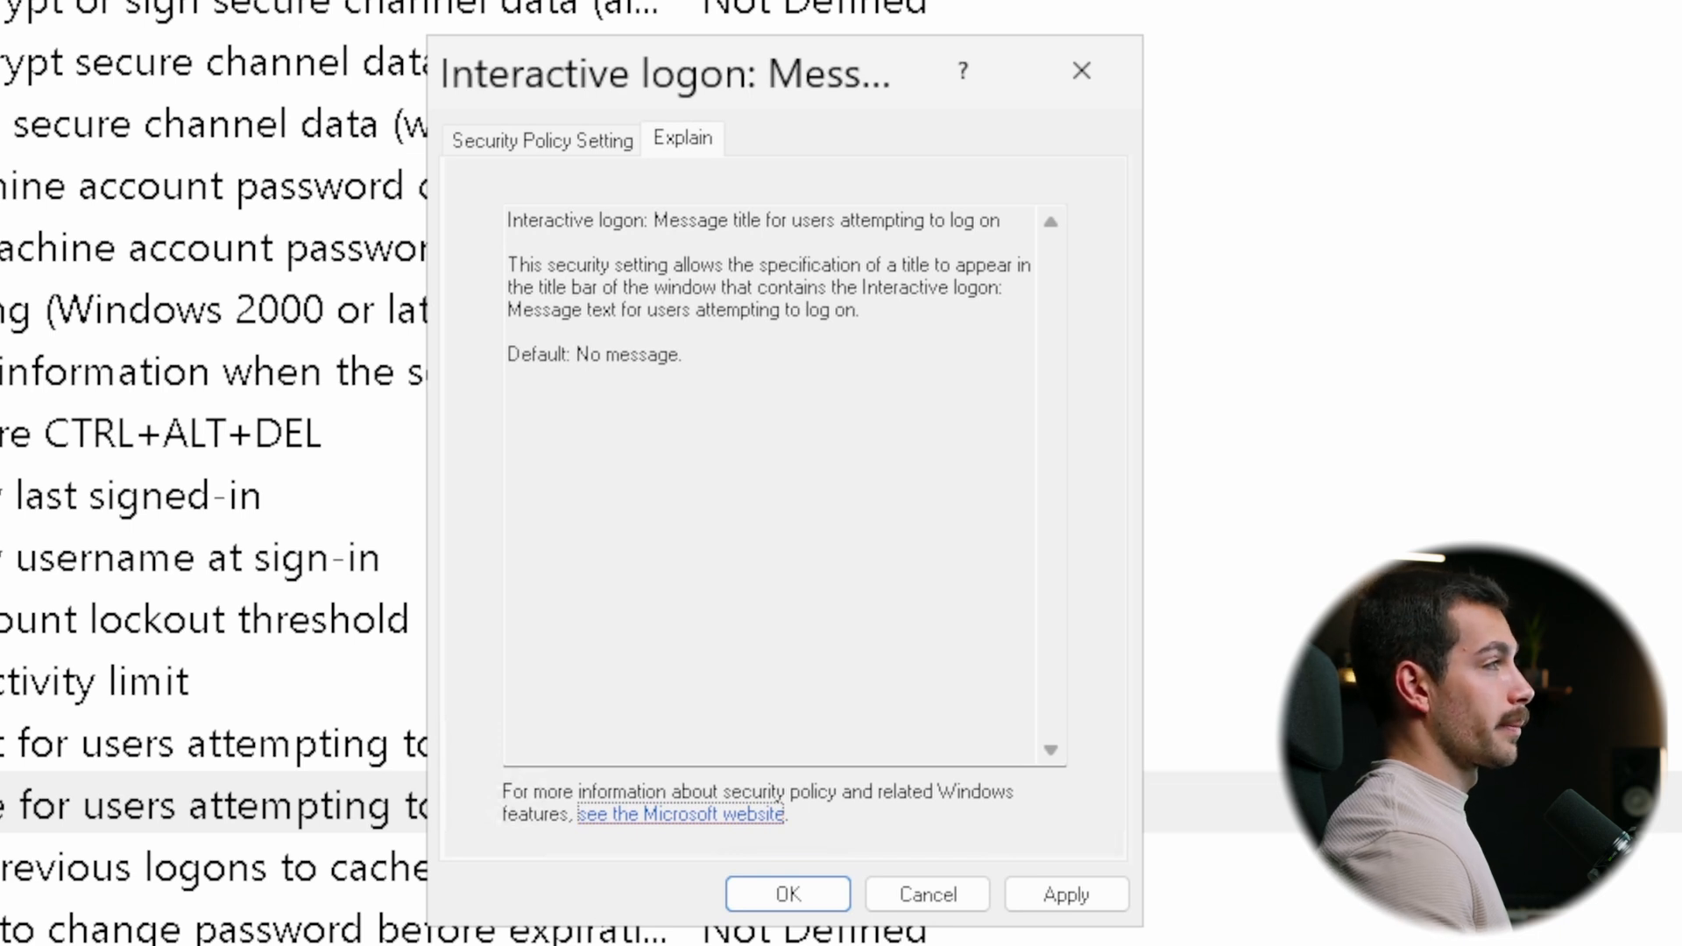
pyautogui.click(572, 140)
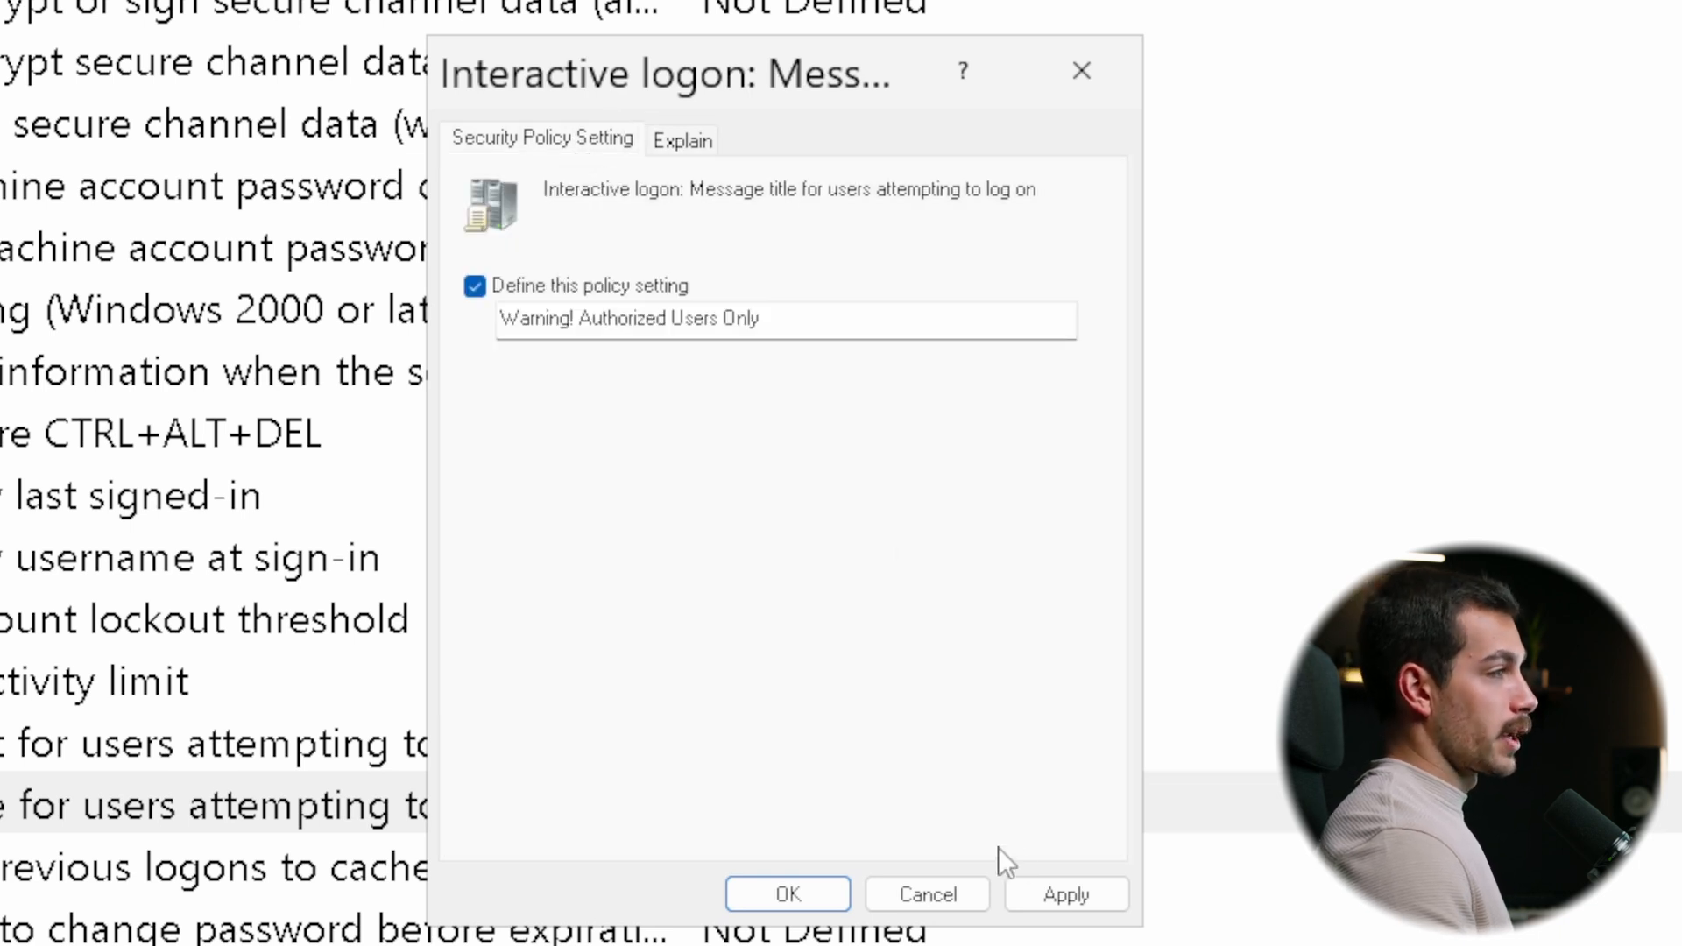
pyautogui.click(1021, 900)
pyautogui.click(808, 902)
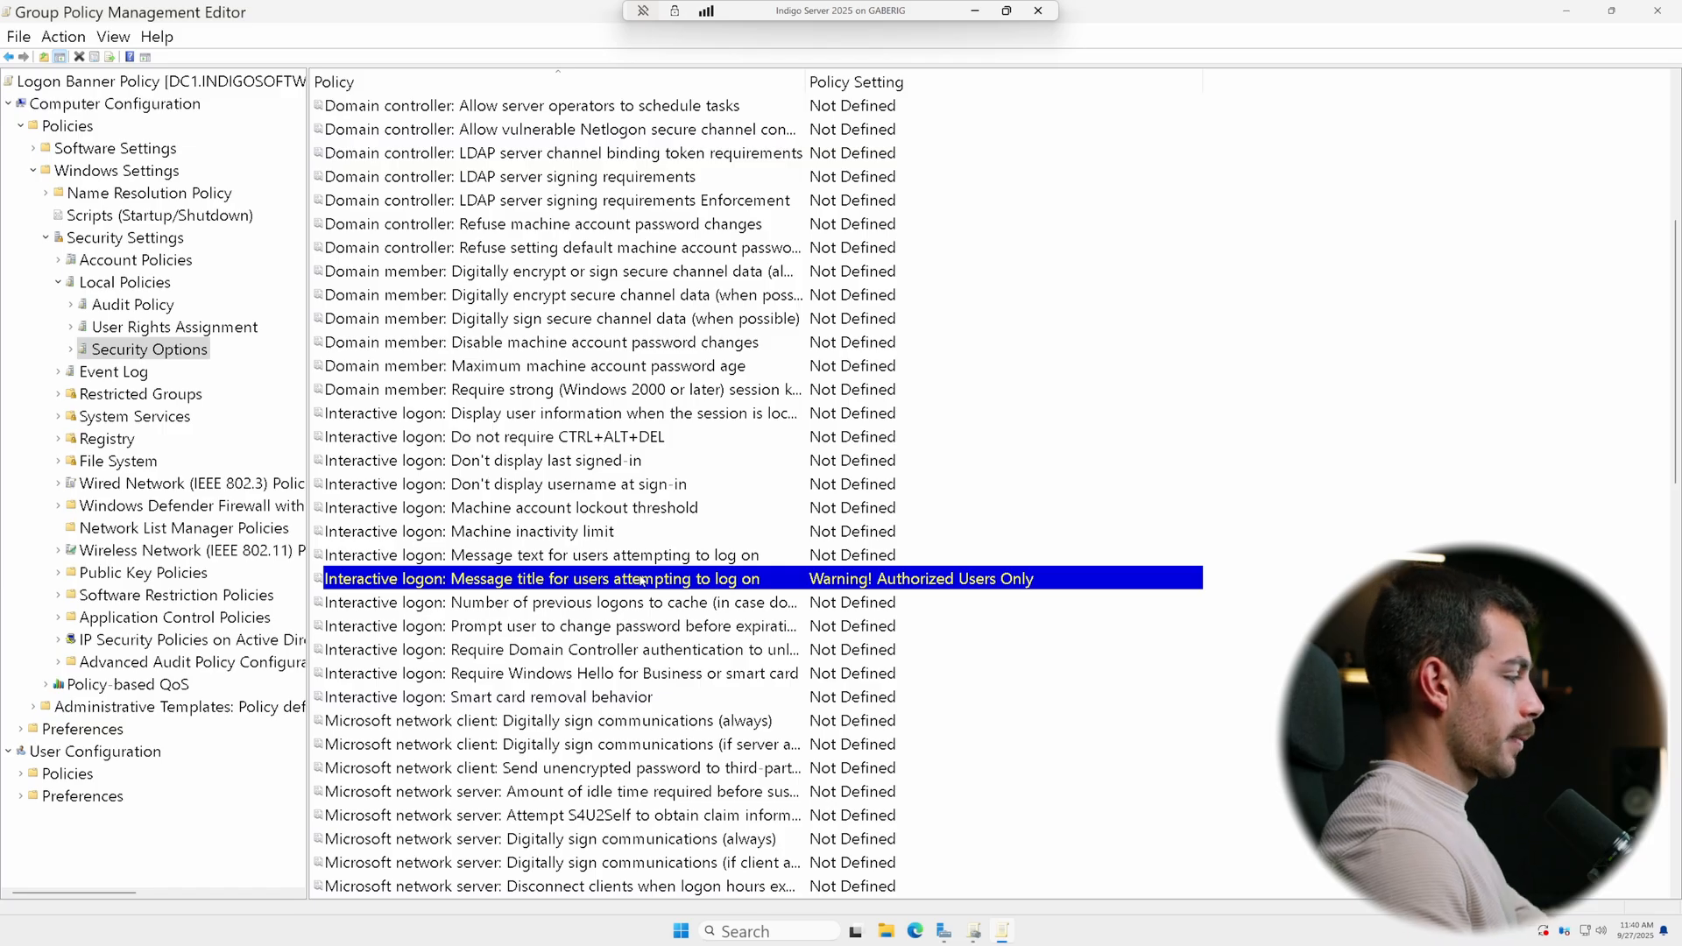
# Step: Define "Interactive logon: Message text for users attempting to log on" as "This system is for authorized use only. All activity may be monitored." and apply it
pyautogui.doubleClick(562, 562)
pyautogui.click(767, 382)
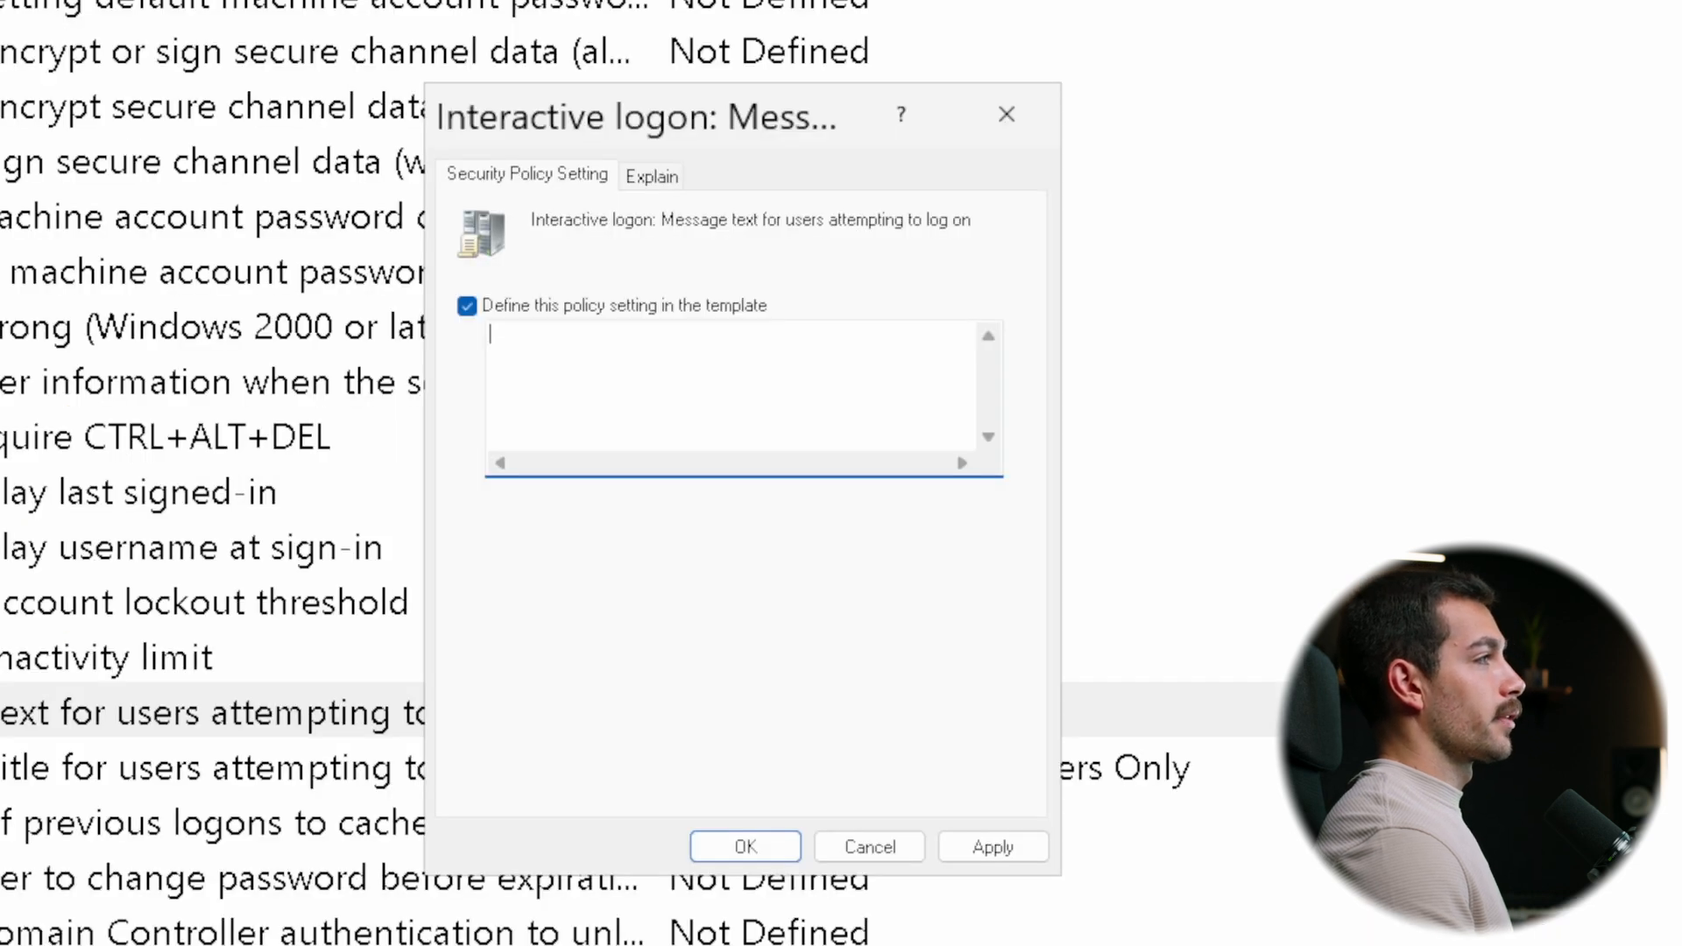
pyautogui.write('This ')
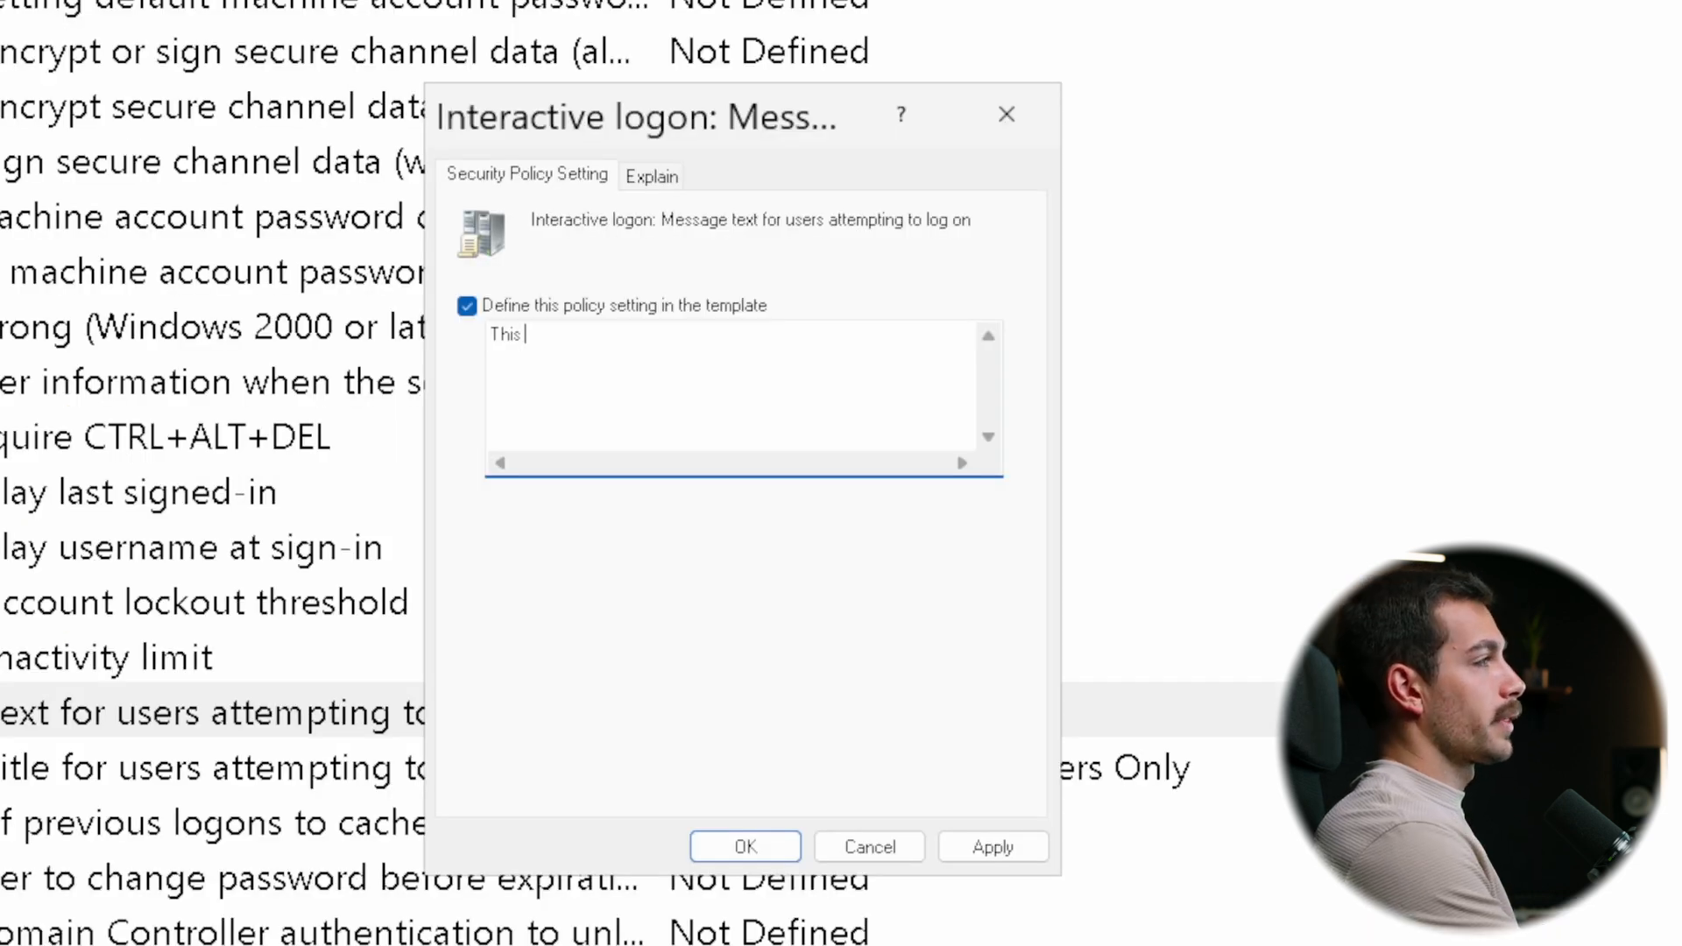
pyautogui.write('system is ')
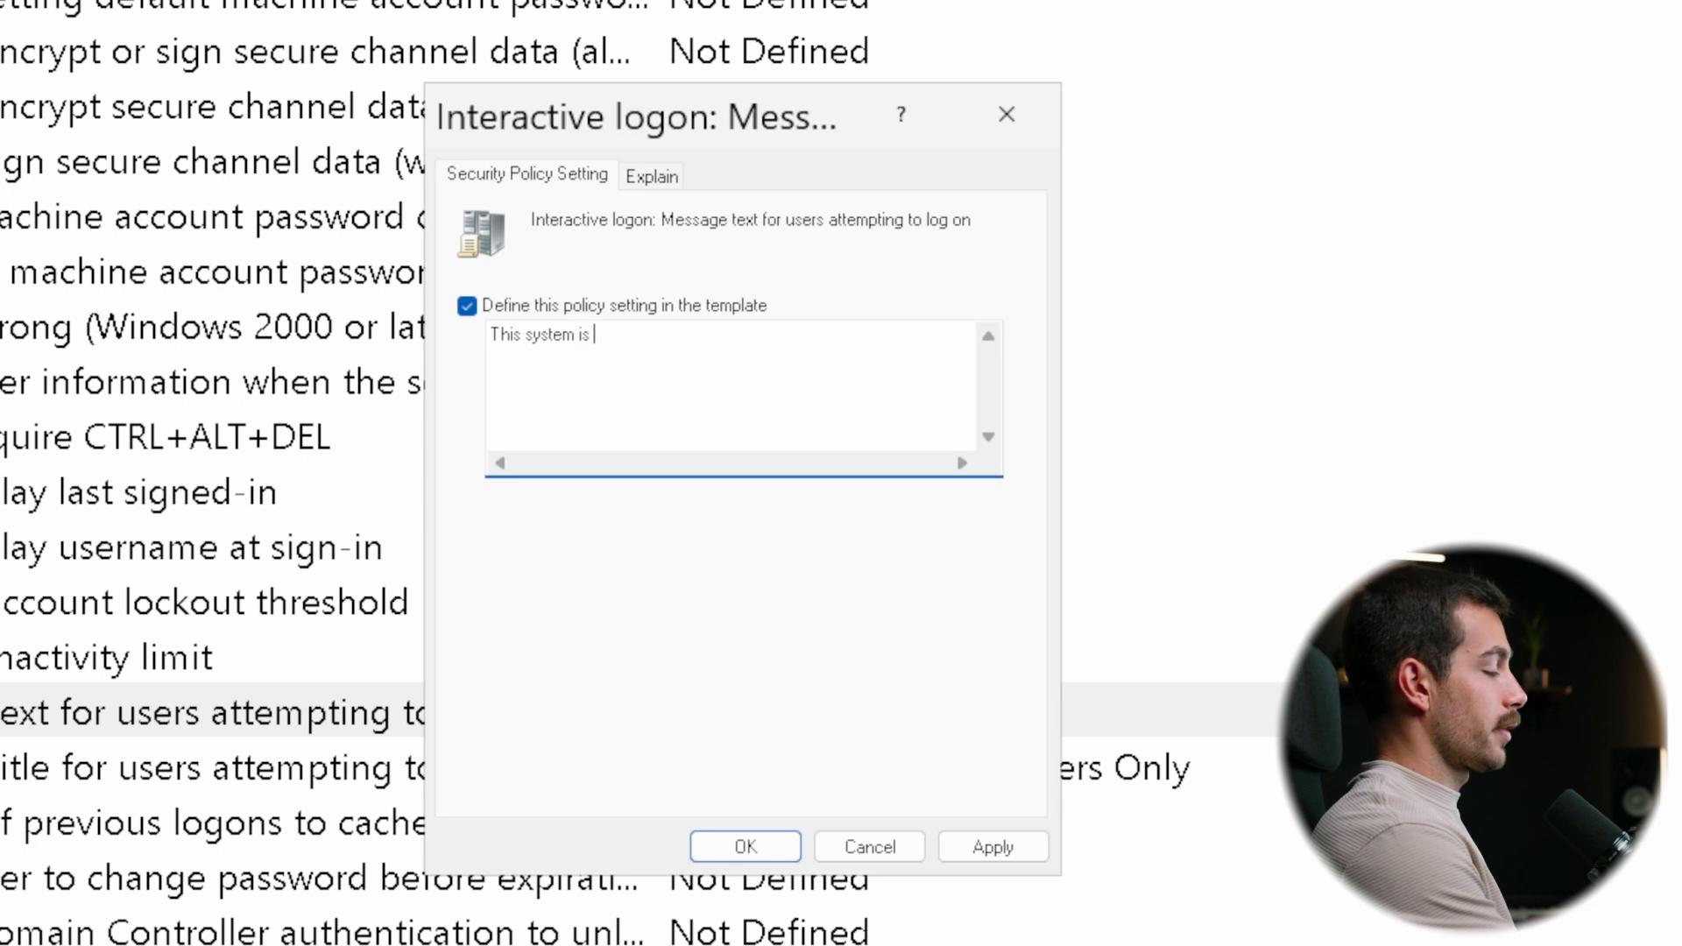
pyautogui.write('for authorize')
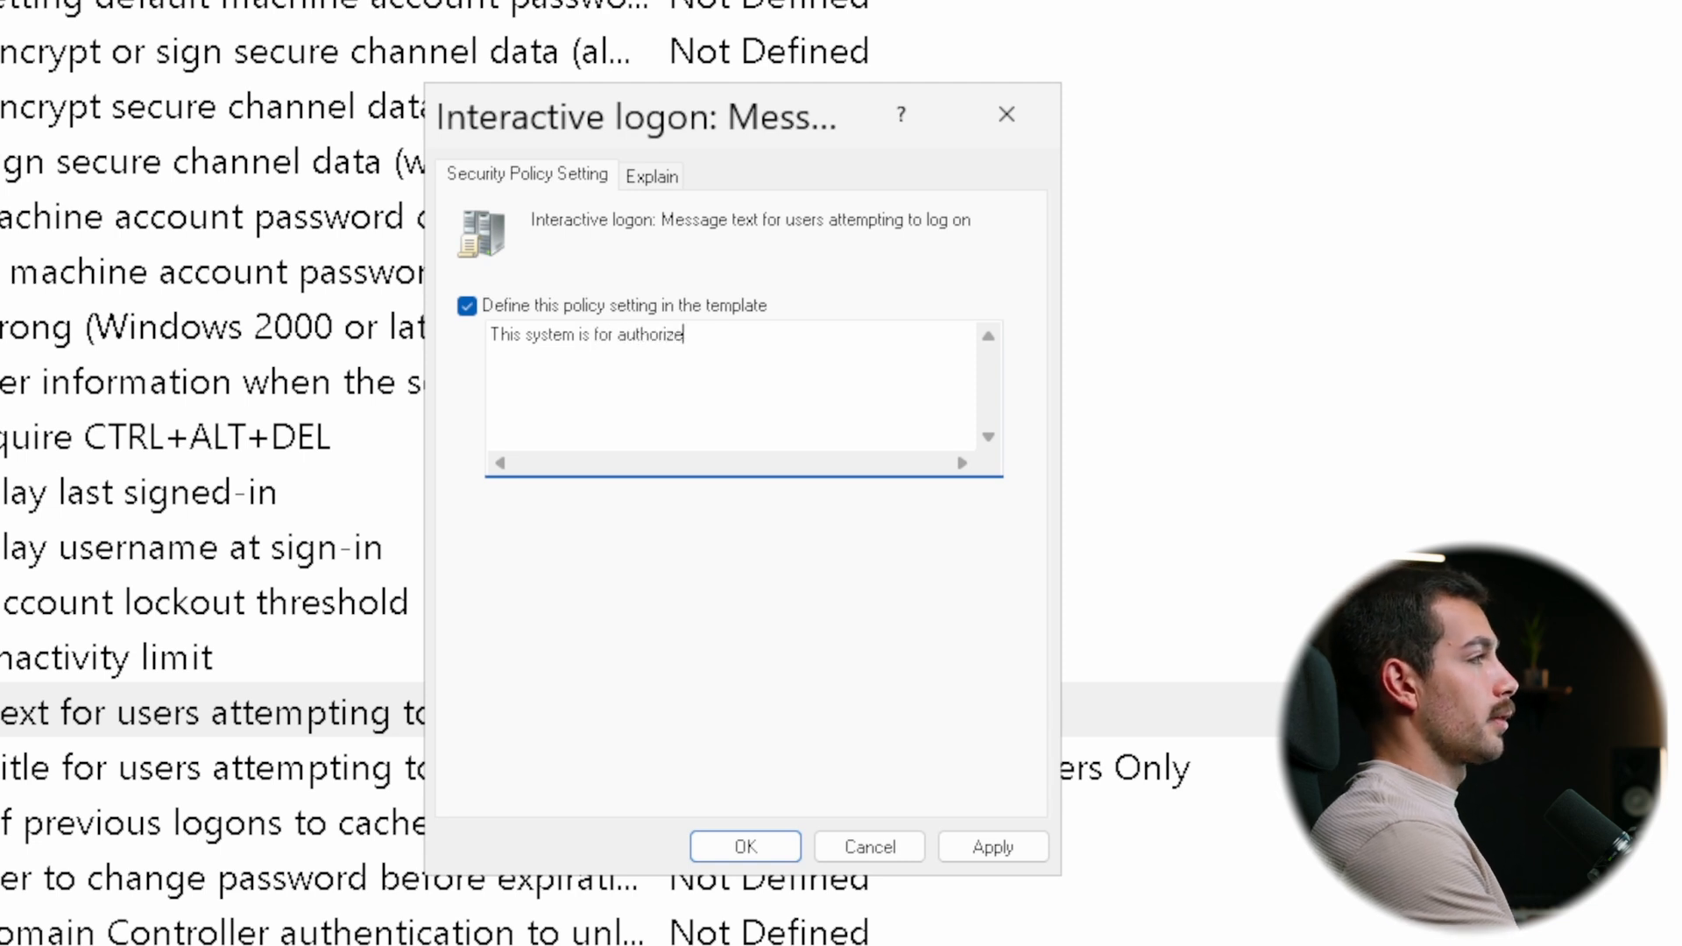
pyautogui.write('d use only. A')
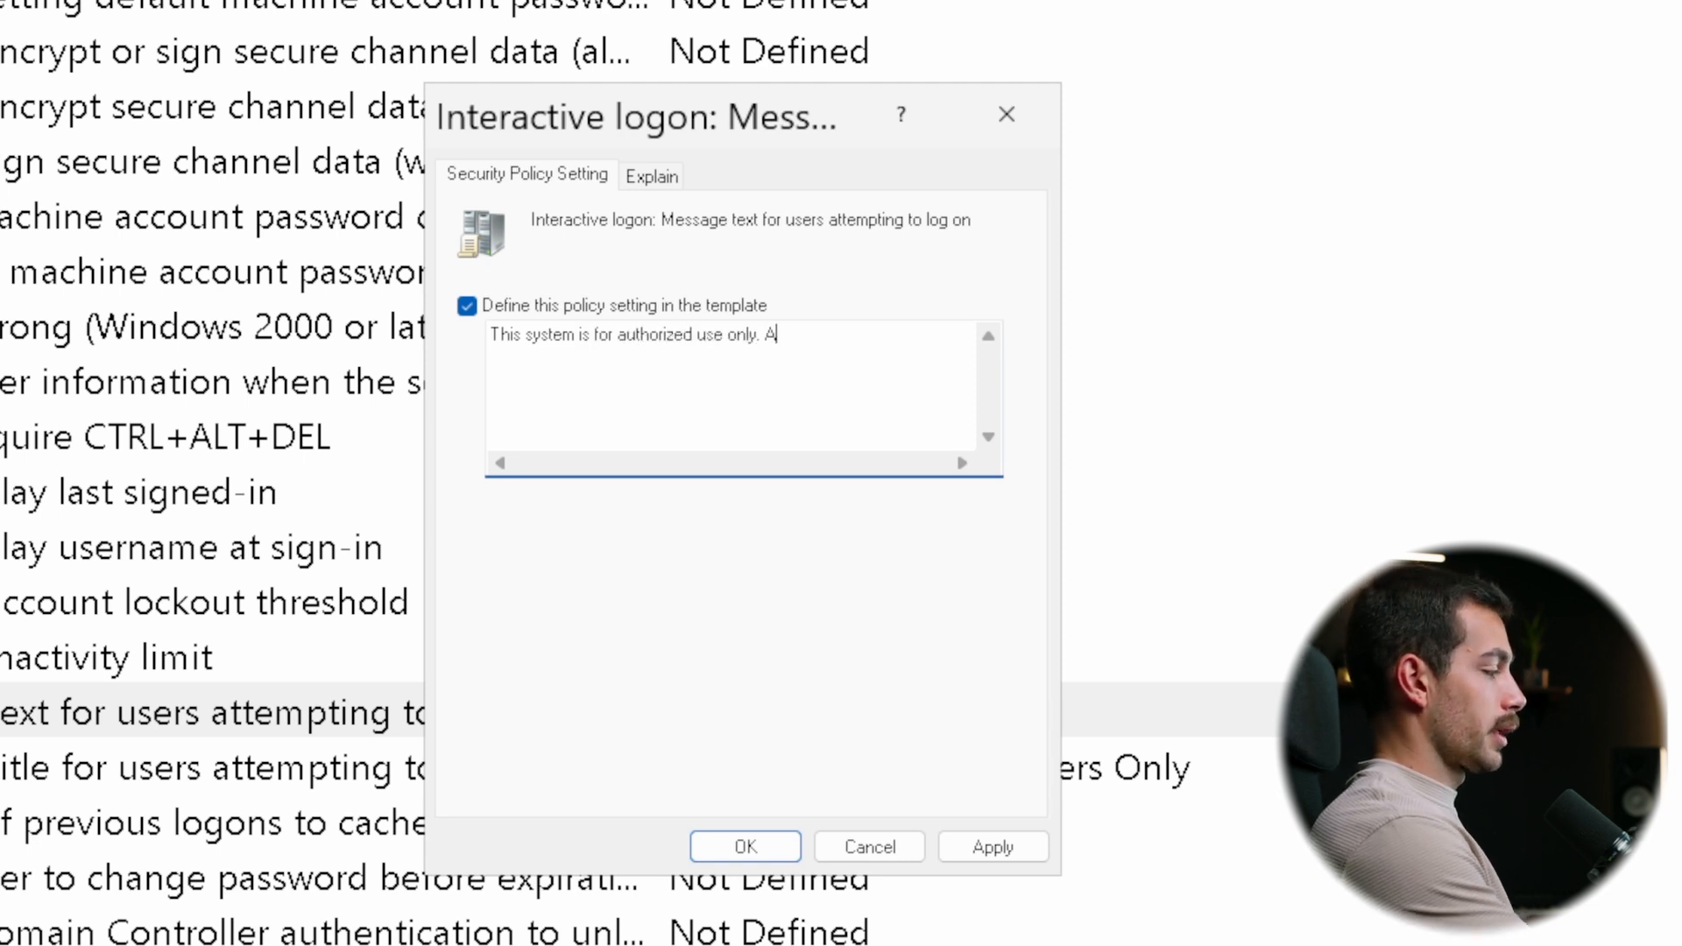
pyautogui.write('ll activity m')
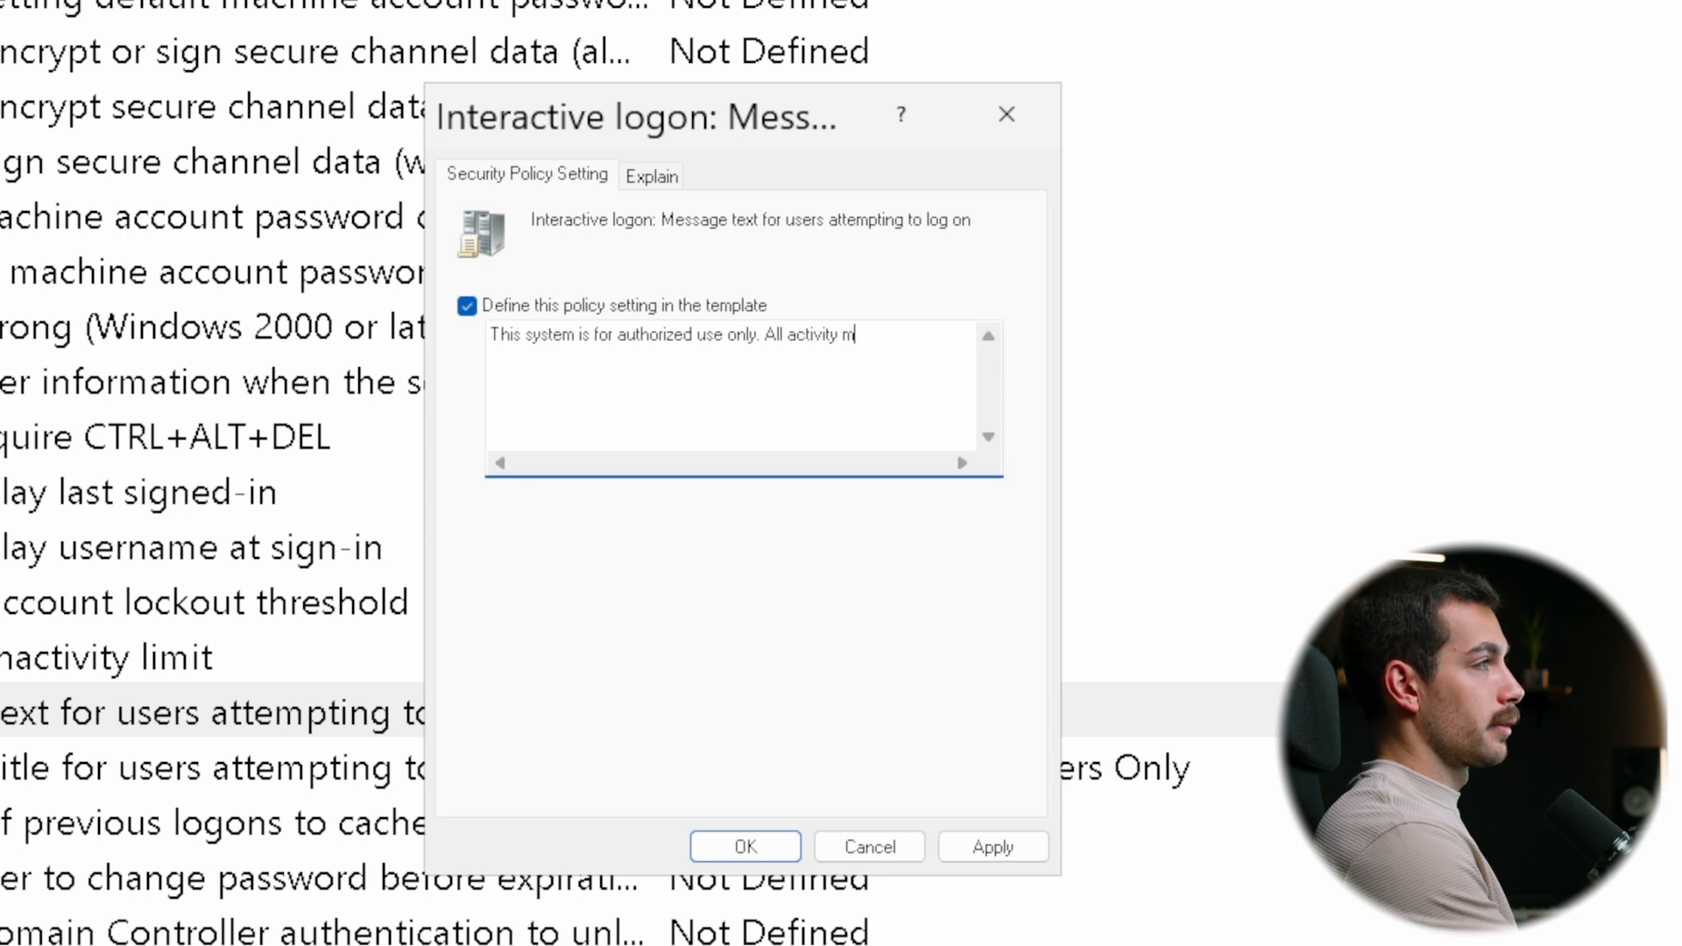
pyautogui.write('ay be monitored.')
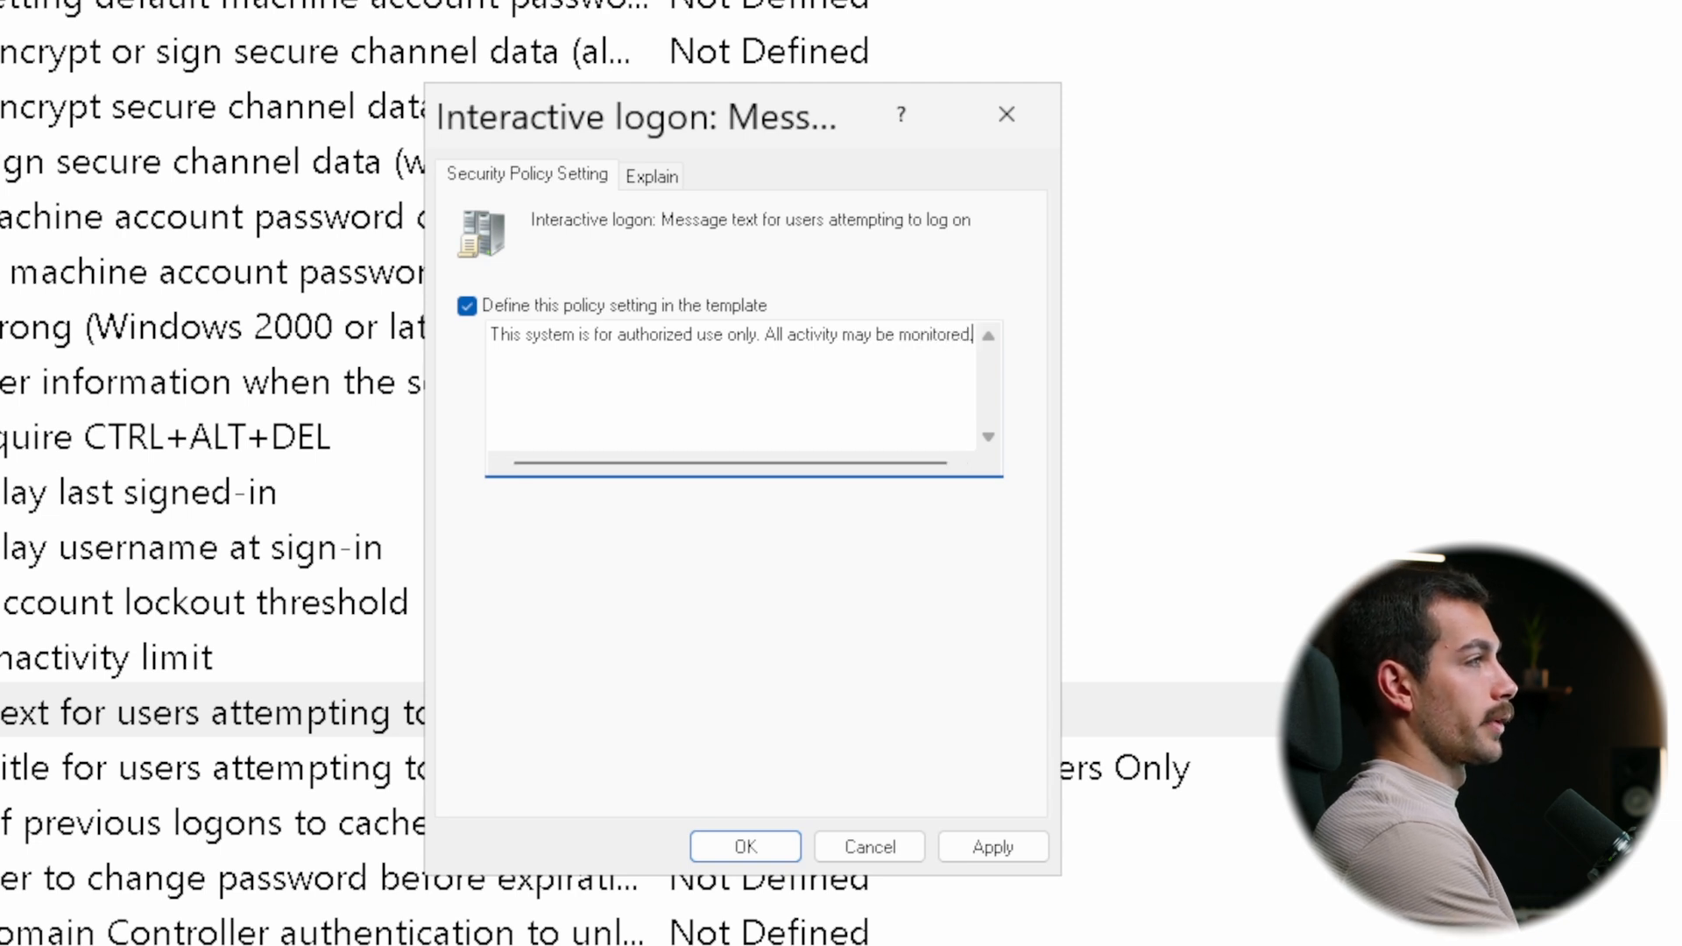
pyautogui.click(993, 847)
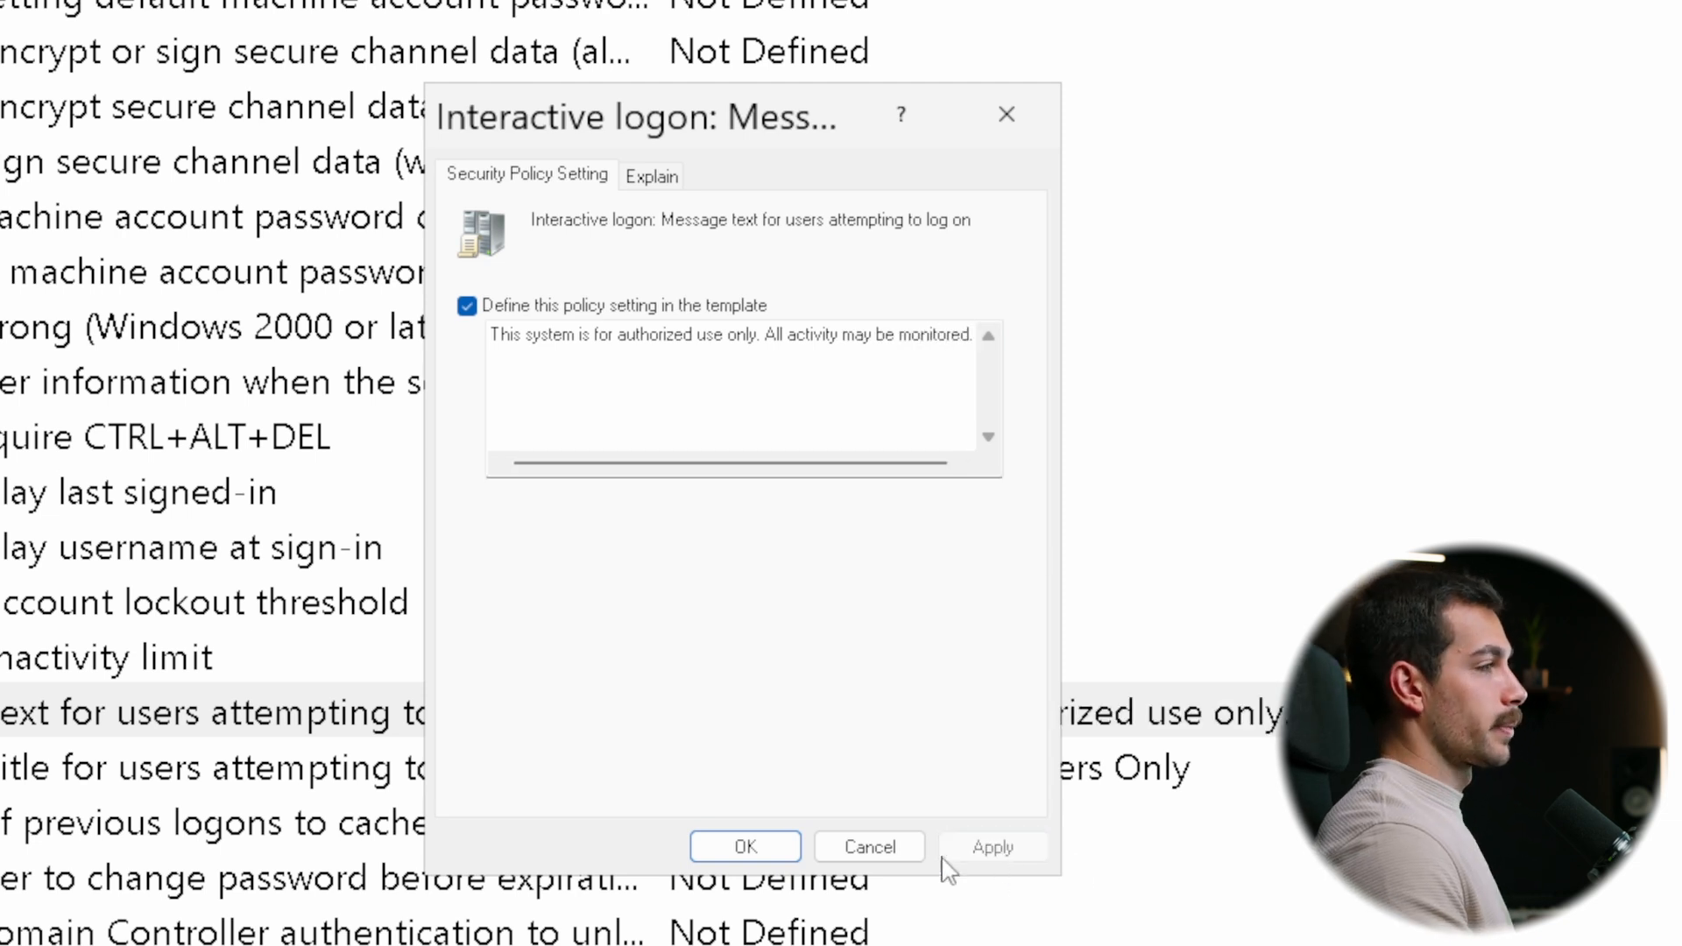
pyautogui.click(748, 848)
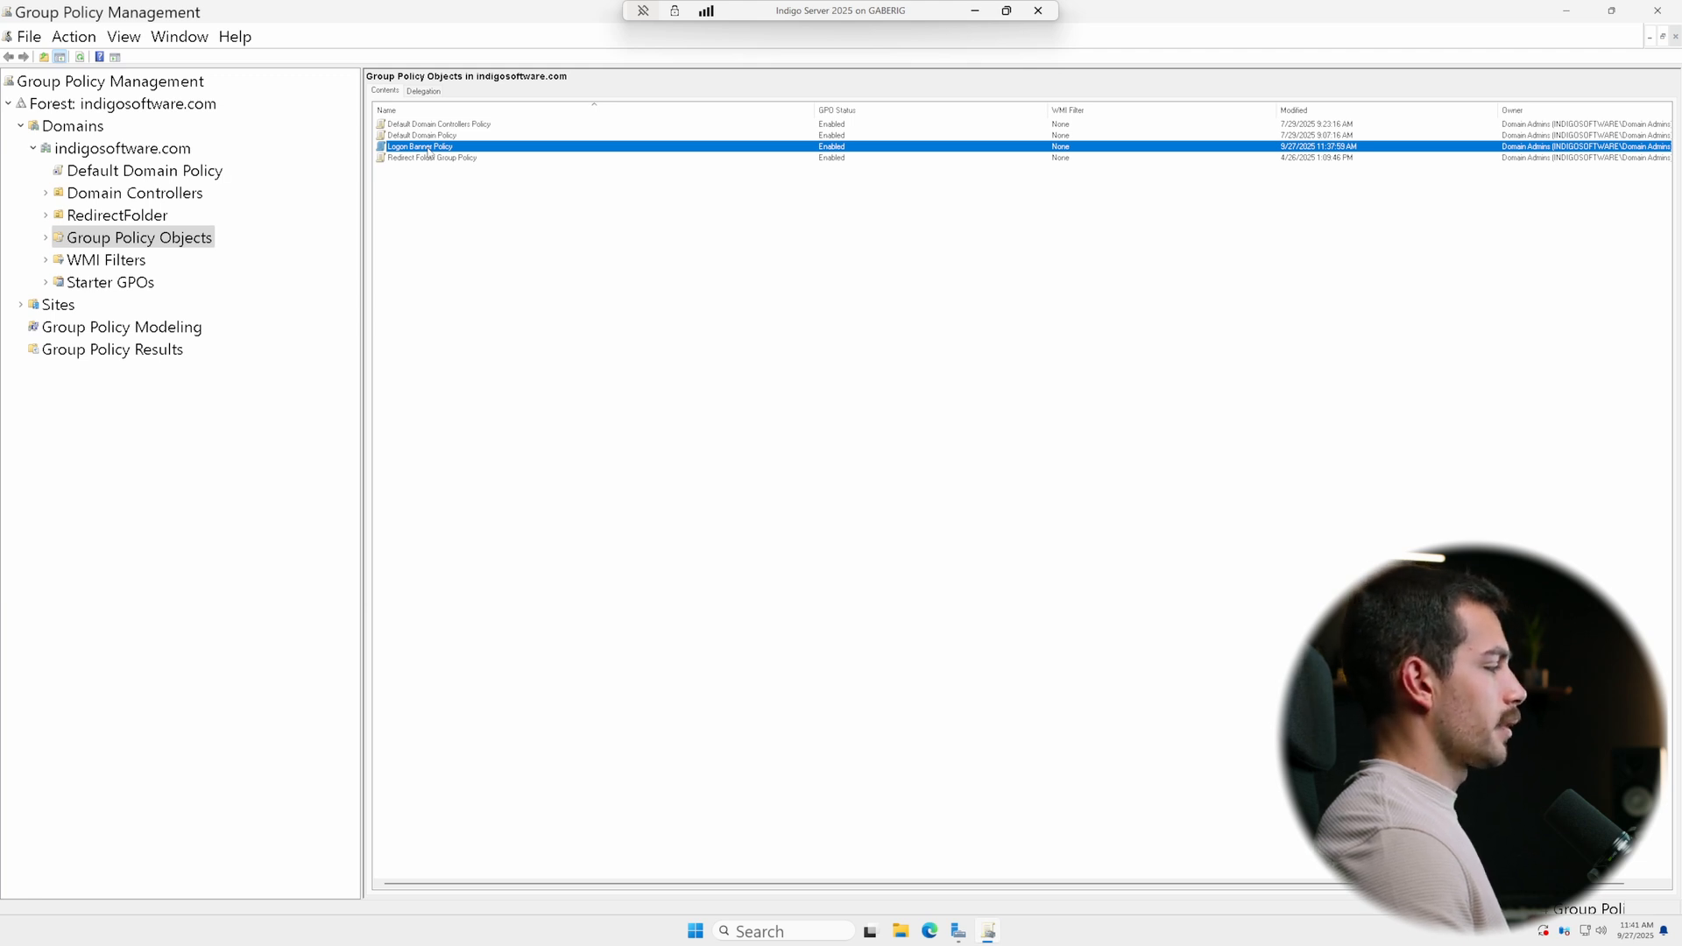
# Step: Link the Logon Banner Policy GPO to the indigosoftware.com domain and minimize the server's virtual machine window
pyautogui.moveTo(428, 153); pyautogui.dragTo(104, 152)
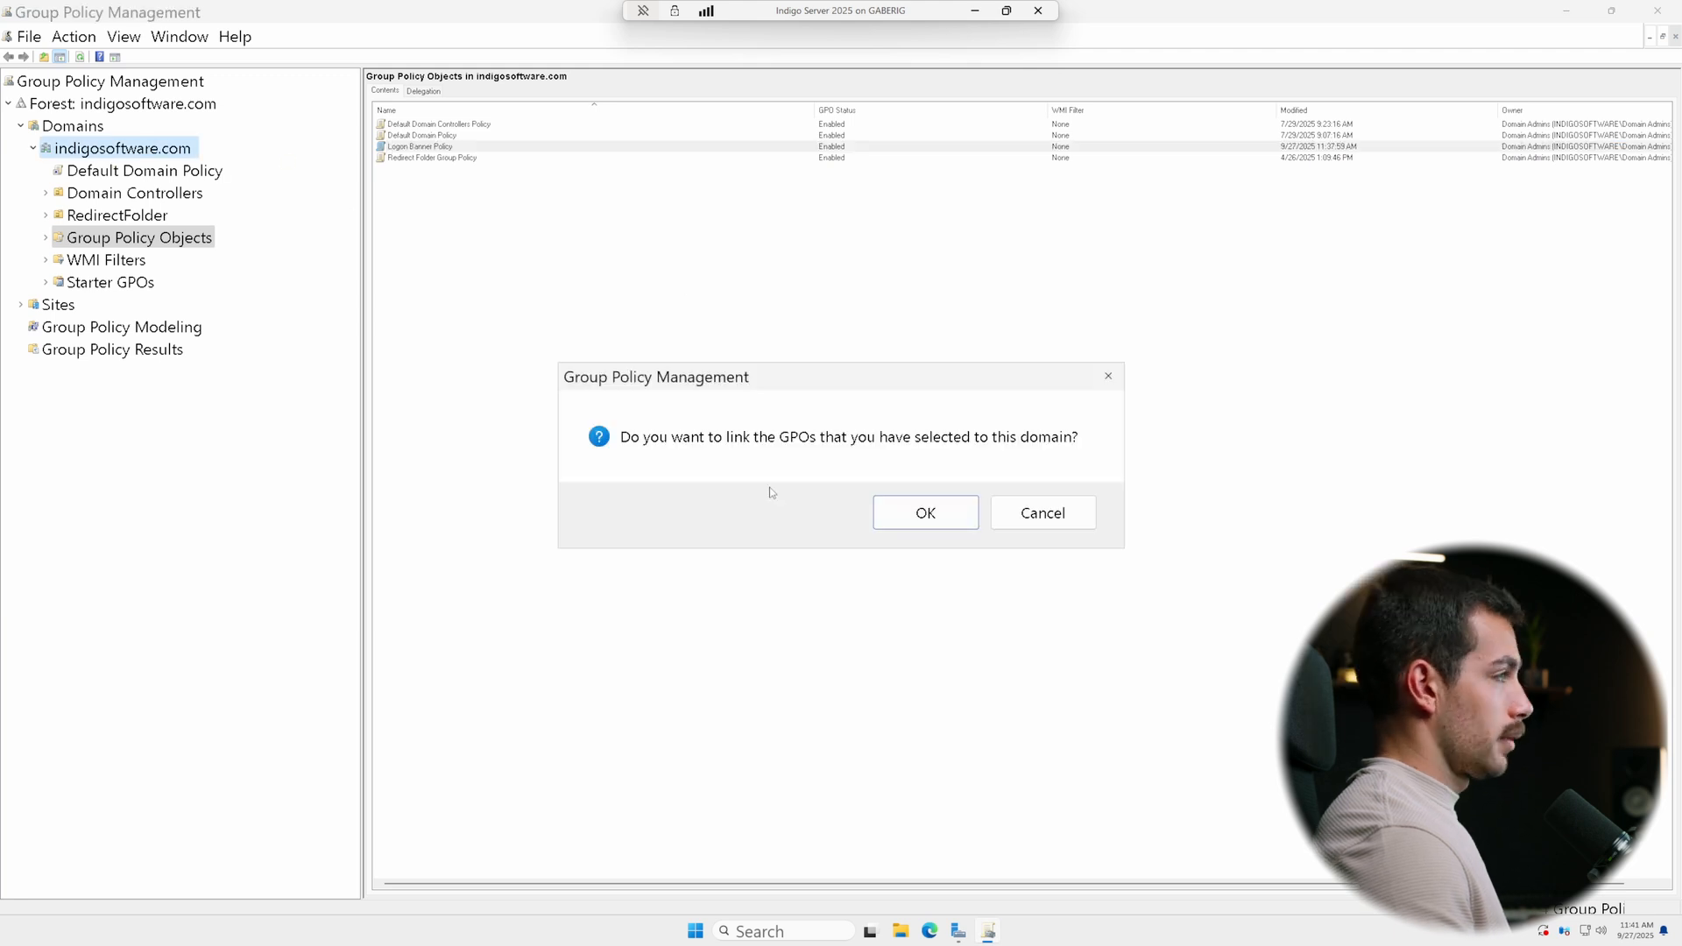
pyautogui.click(915, 523)
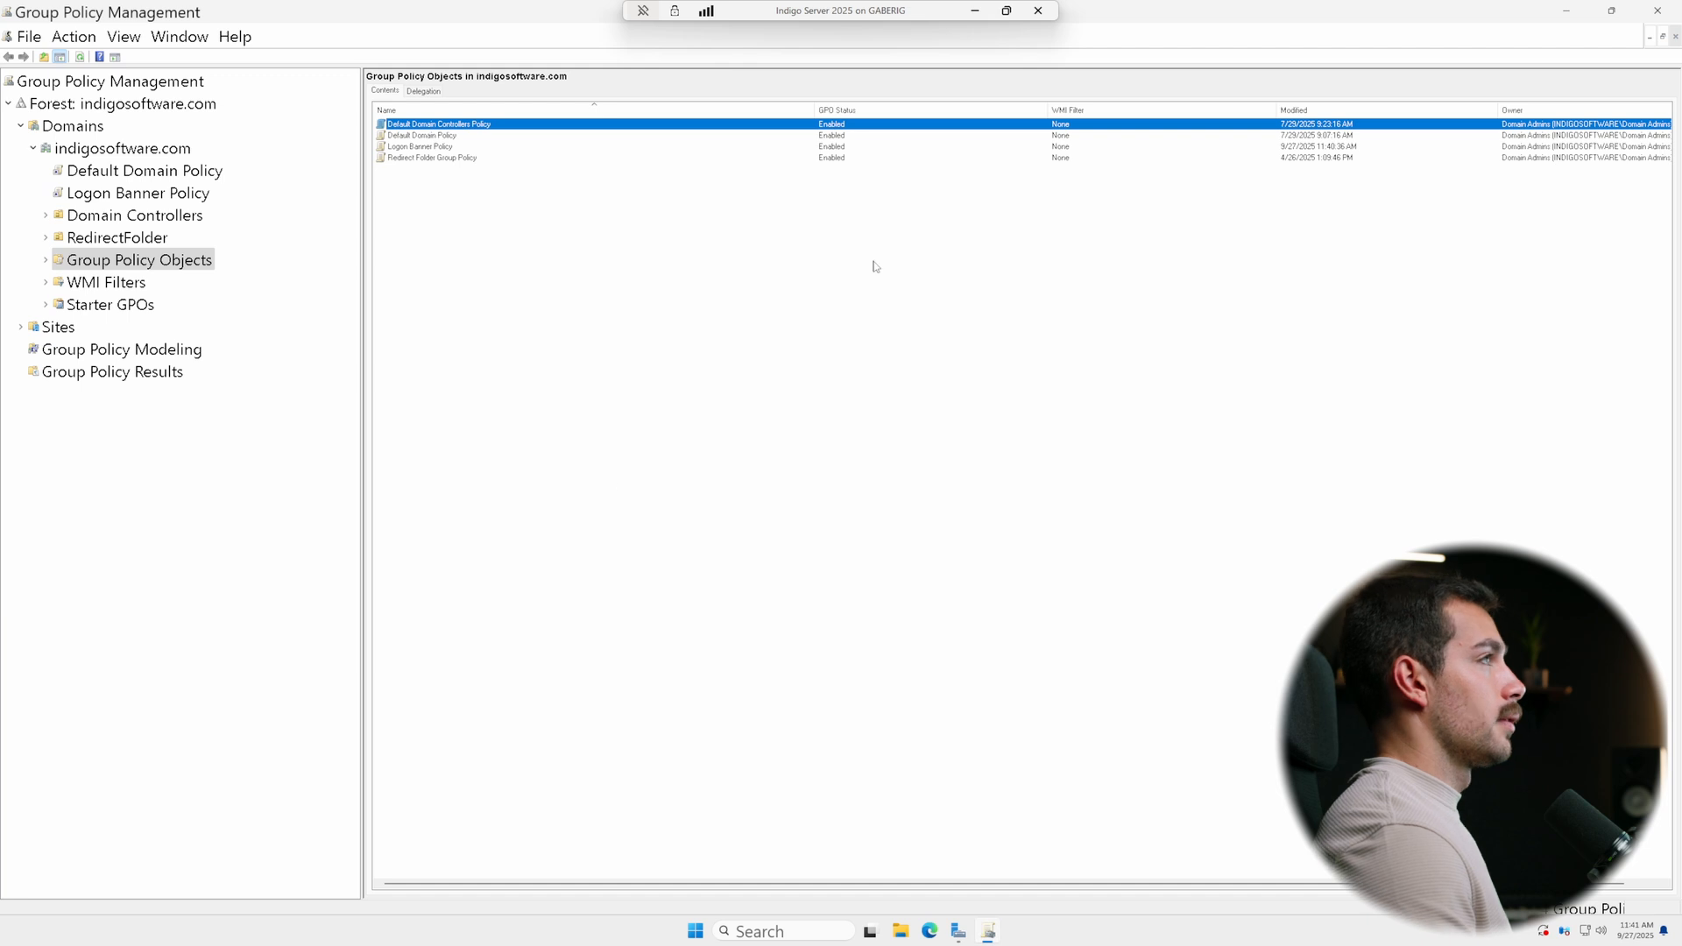
pyautogui.click(975, 11)
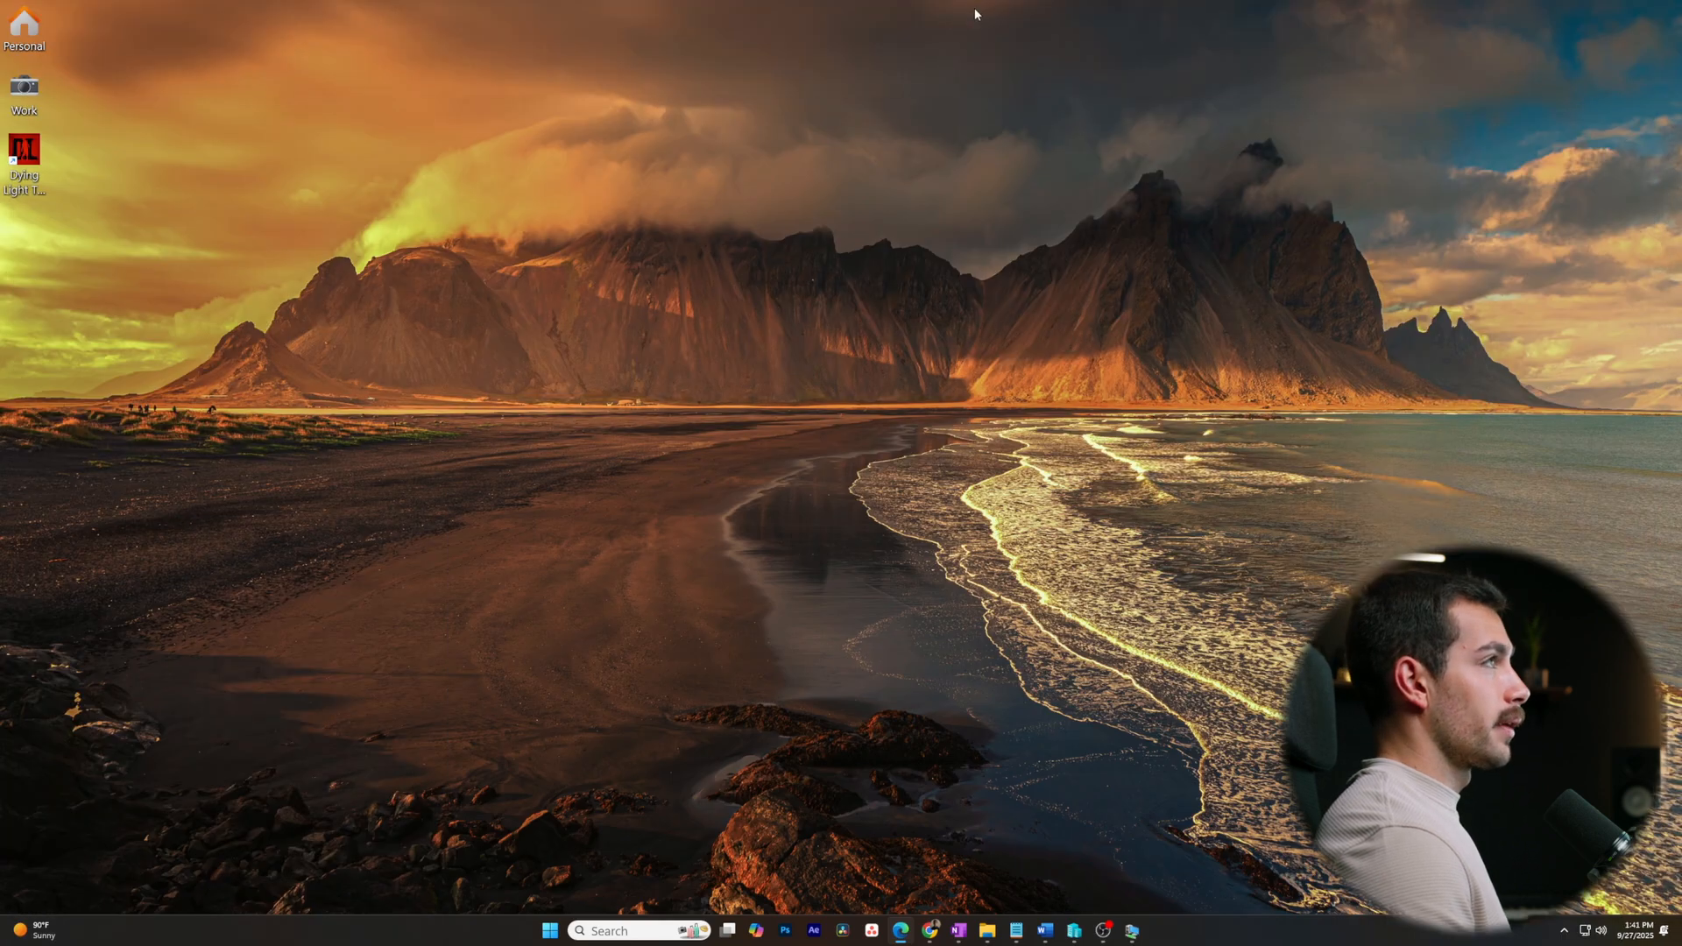
# Step: Switch to the Windows ServStandard Core virtual machine and bring up its PowerShell prompt
pyautogui.click(1074, 930)
pyautogui.scroll(2, 697, 331)
pyautogui.scroll(-2, 696, 331)
pyautogui.click(687, 330)
pyautogui.scroll(1, 687, 330)
pyautogui.scroll(-2, 687, 330)
pyautogui.scroll(4, 692, 338)
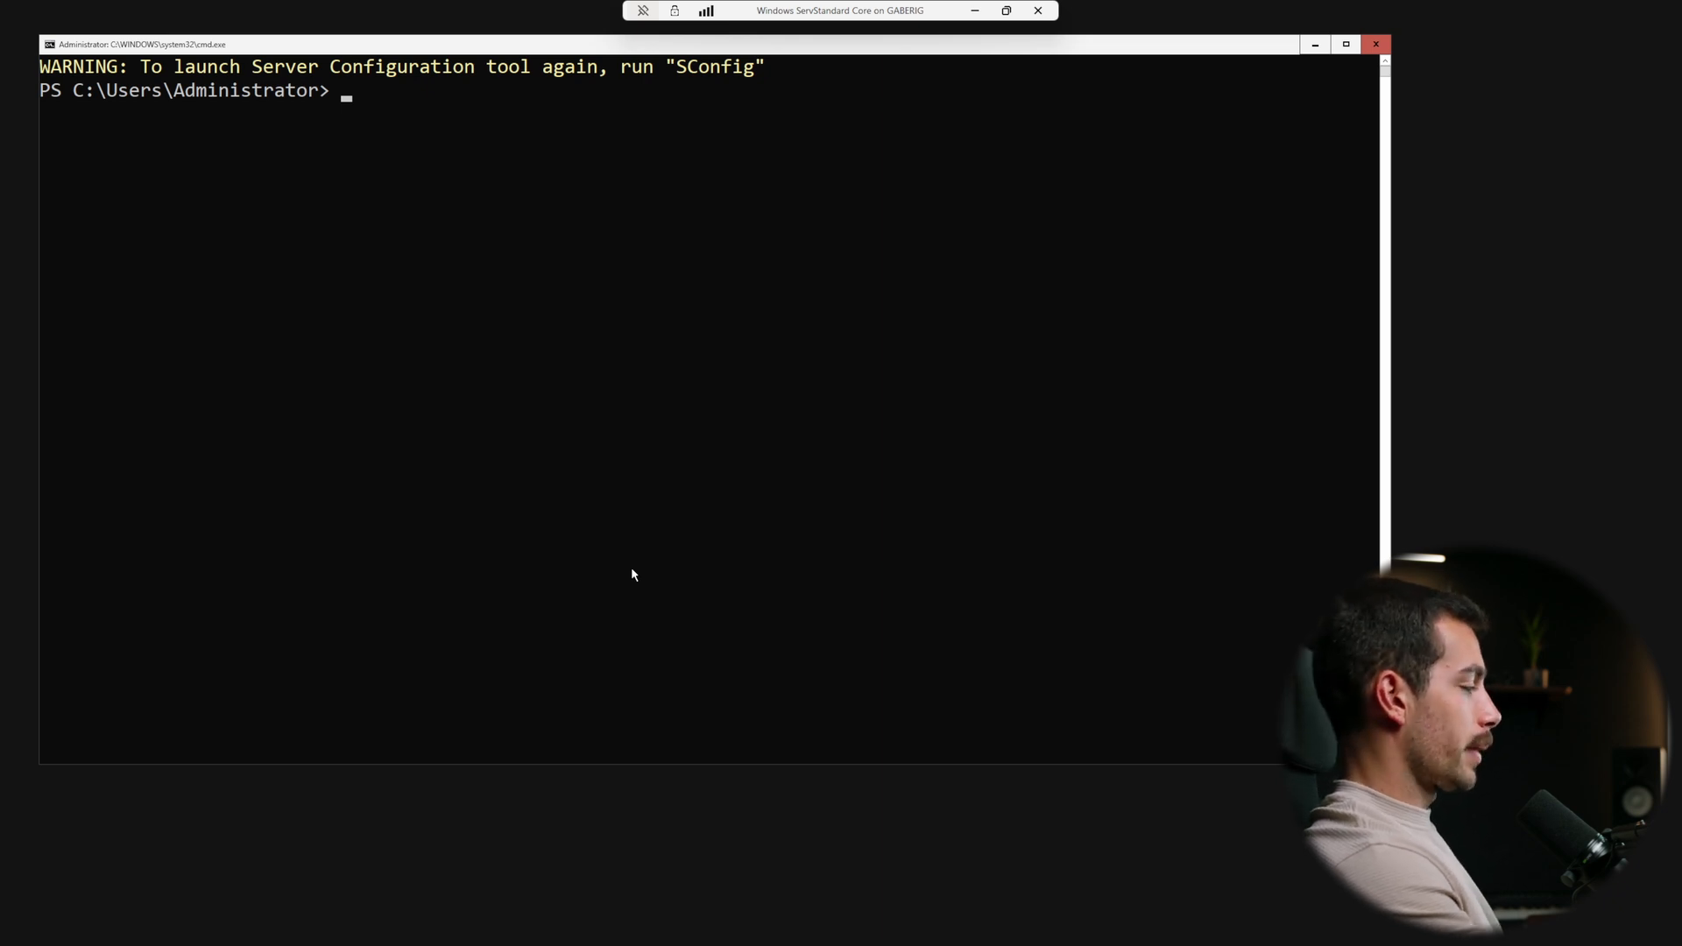
# Step: Force a Group Policy update with gpupdate /force and close the Command Prompt on Indigo Server 2025
pyautogui.write('gpupdat')
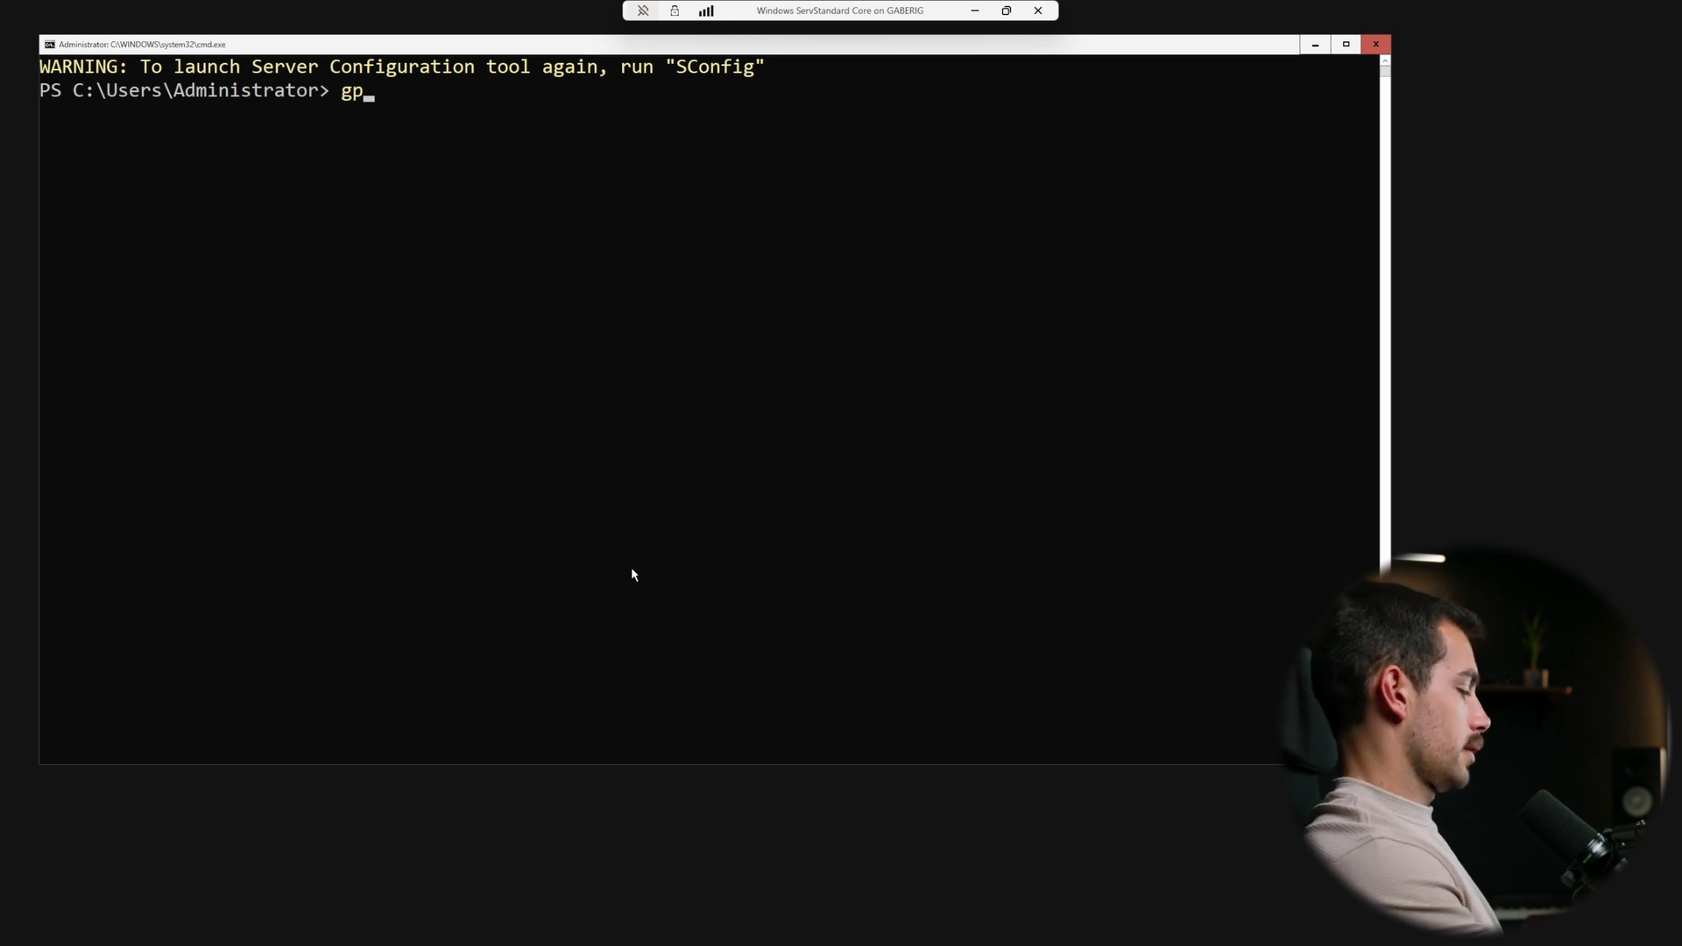
pyautogui.write('e /fo')
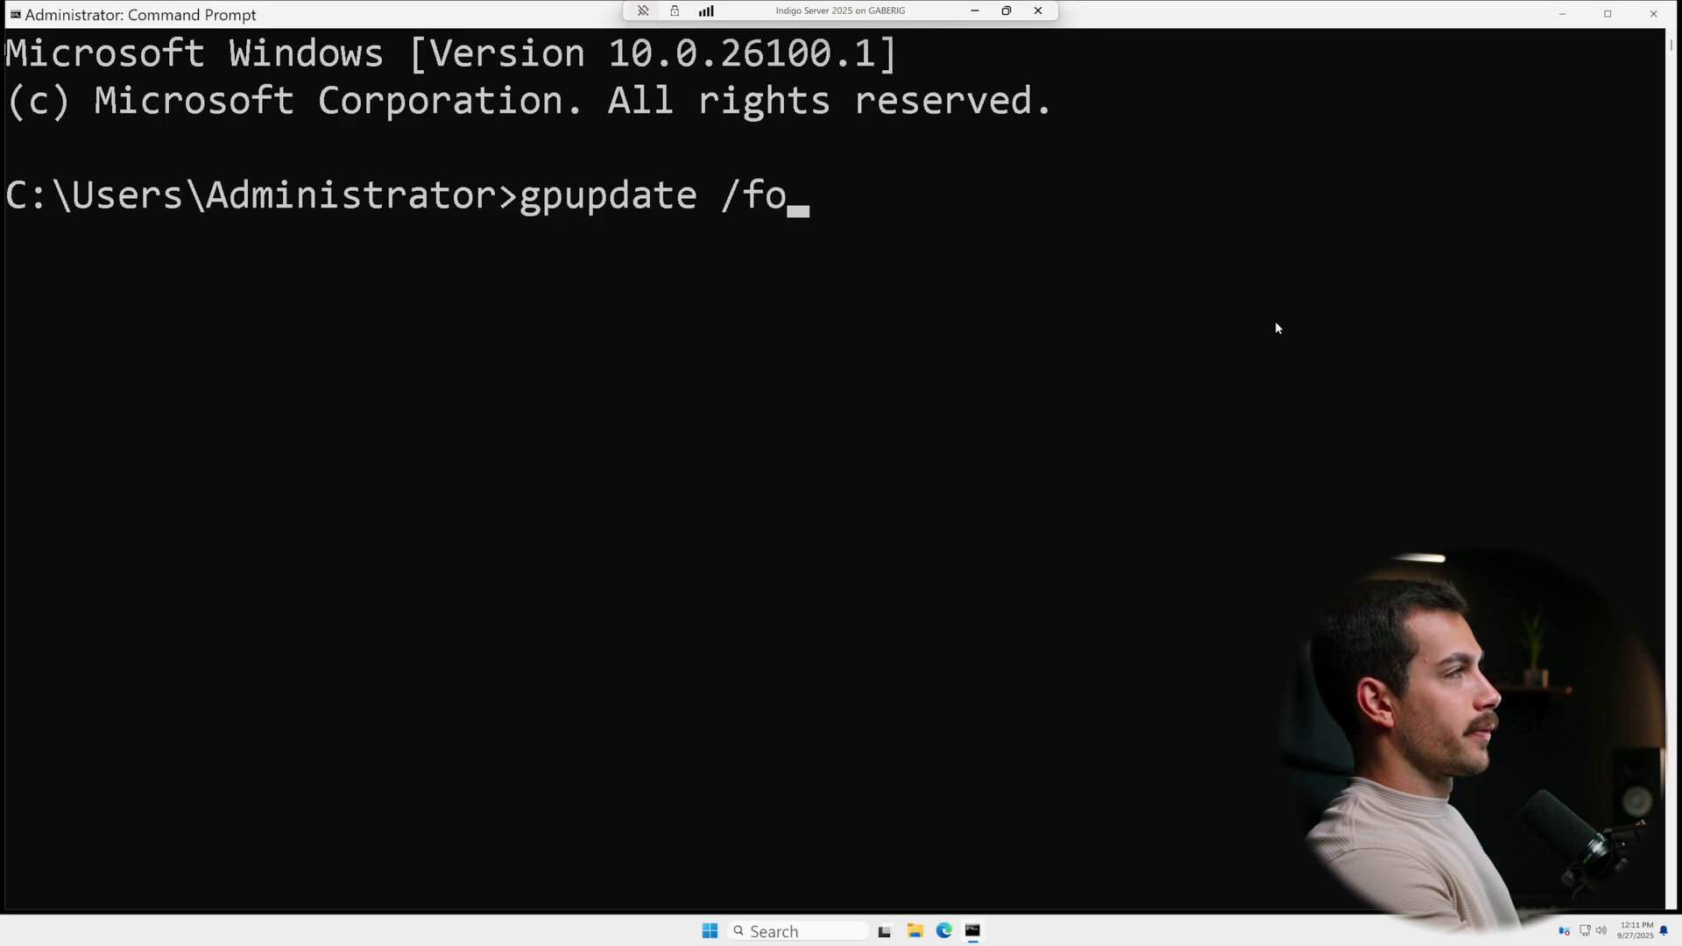
pyautogui.write('rce')
pyautogui.press('Return')
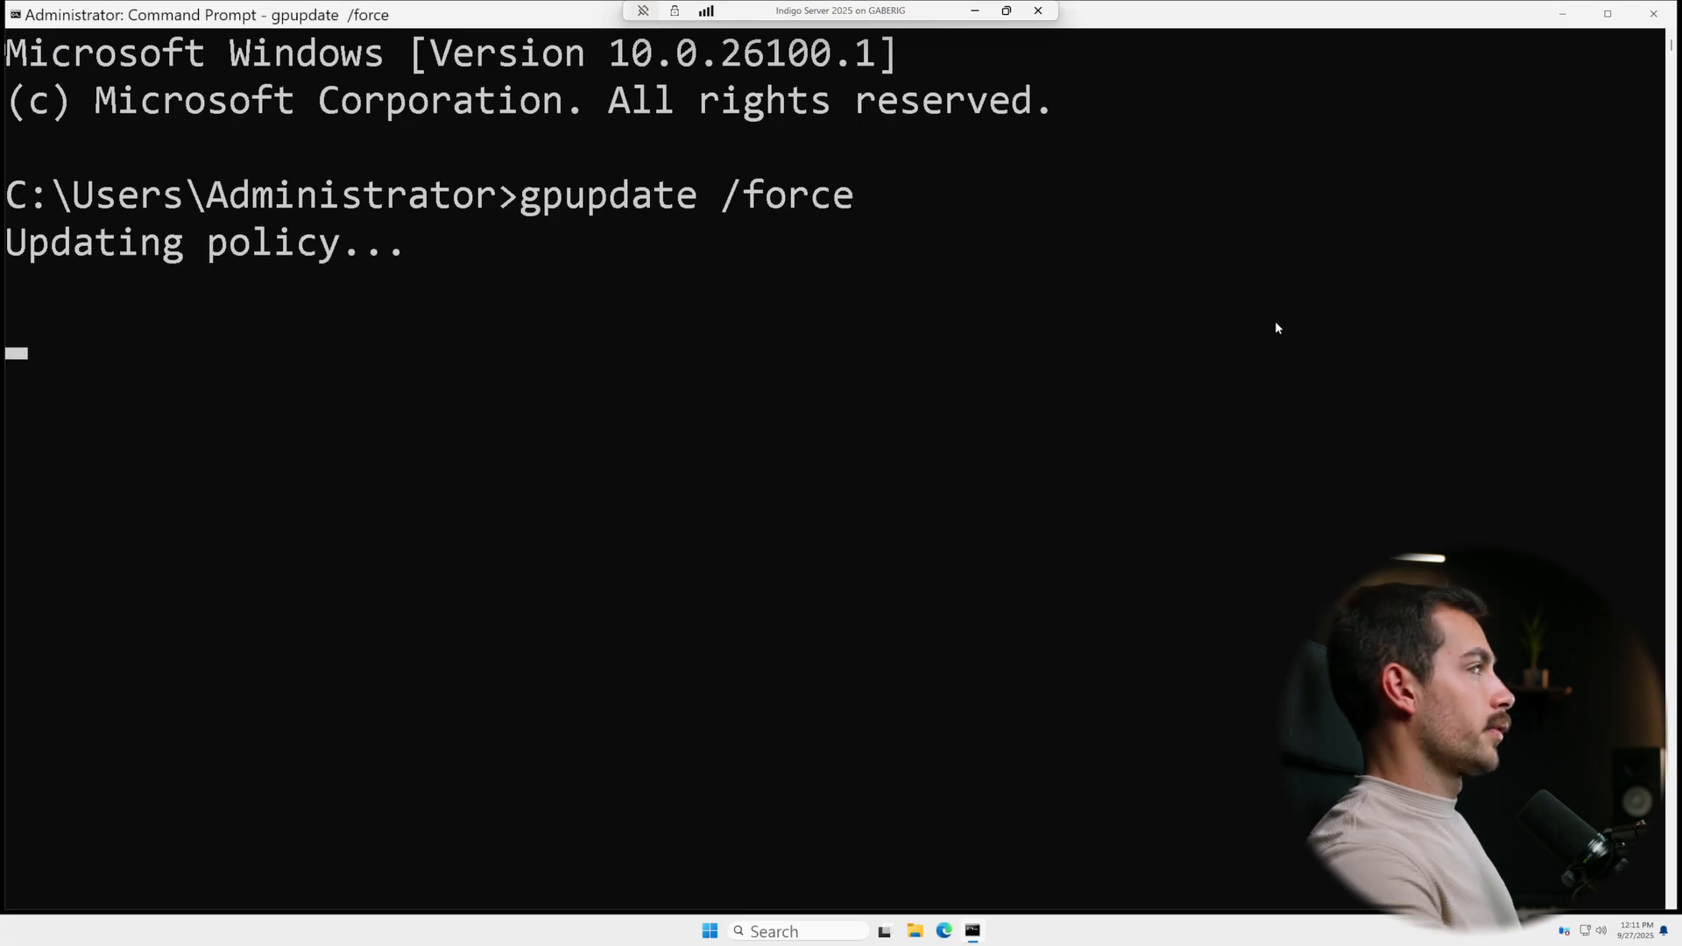
pyautogui.click(1652, 13)
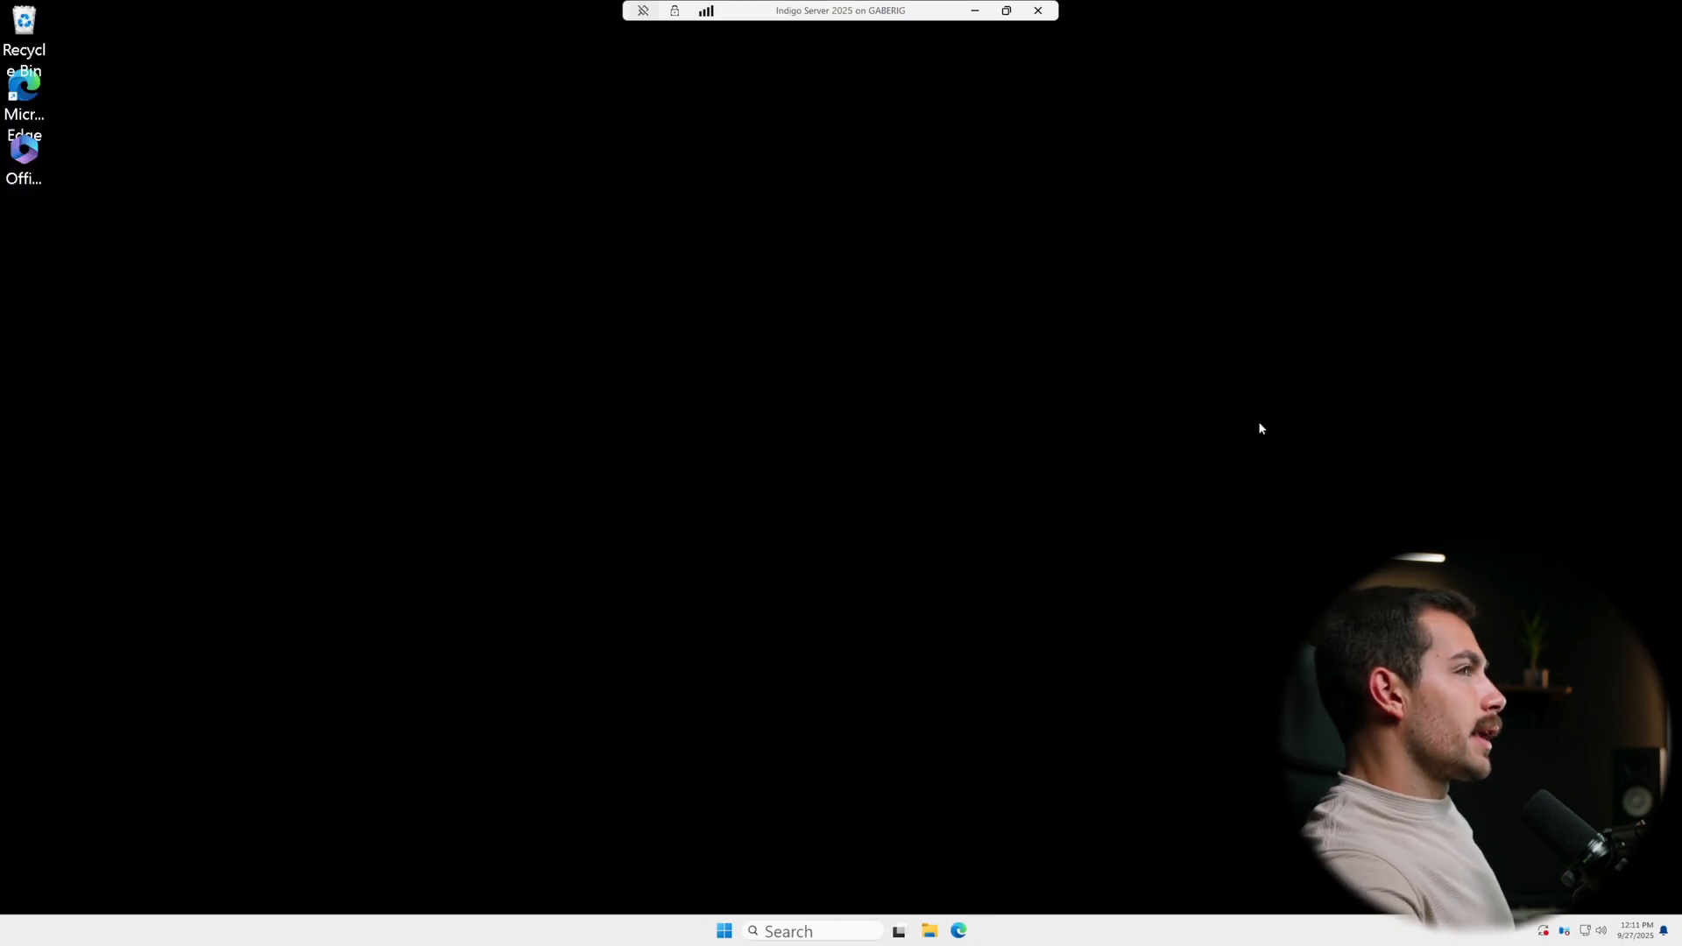
# Step: Restart Indigo Server 2025 and show its virtual machine in full-screen mode to check the logon banner
pyautogui.press('super')
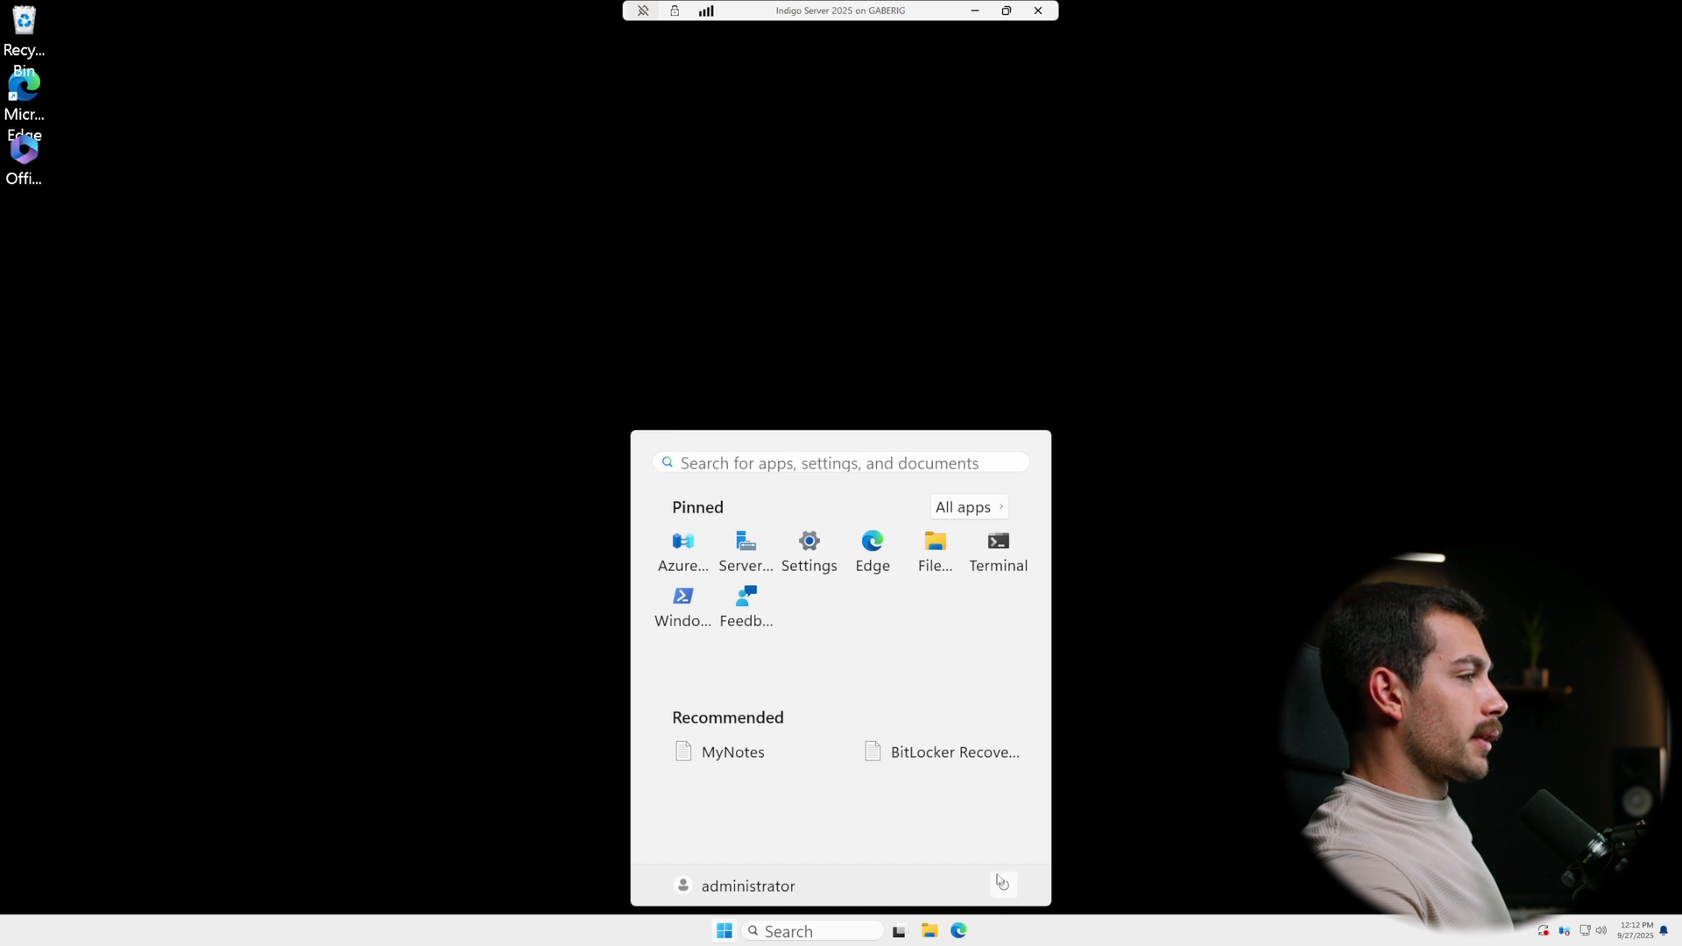
pyautogui.click(1003, 883)
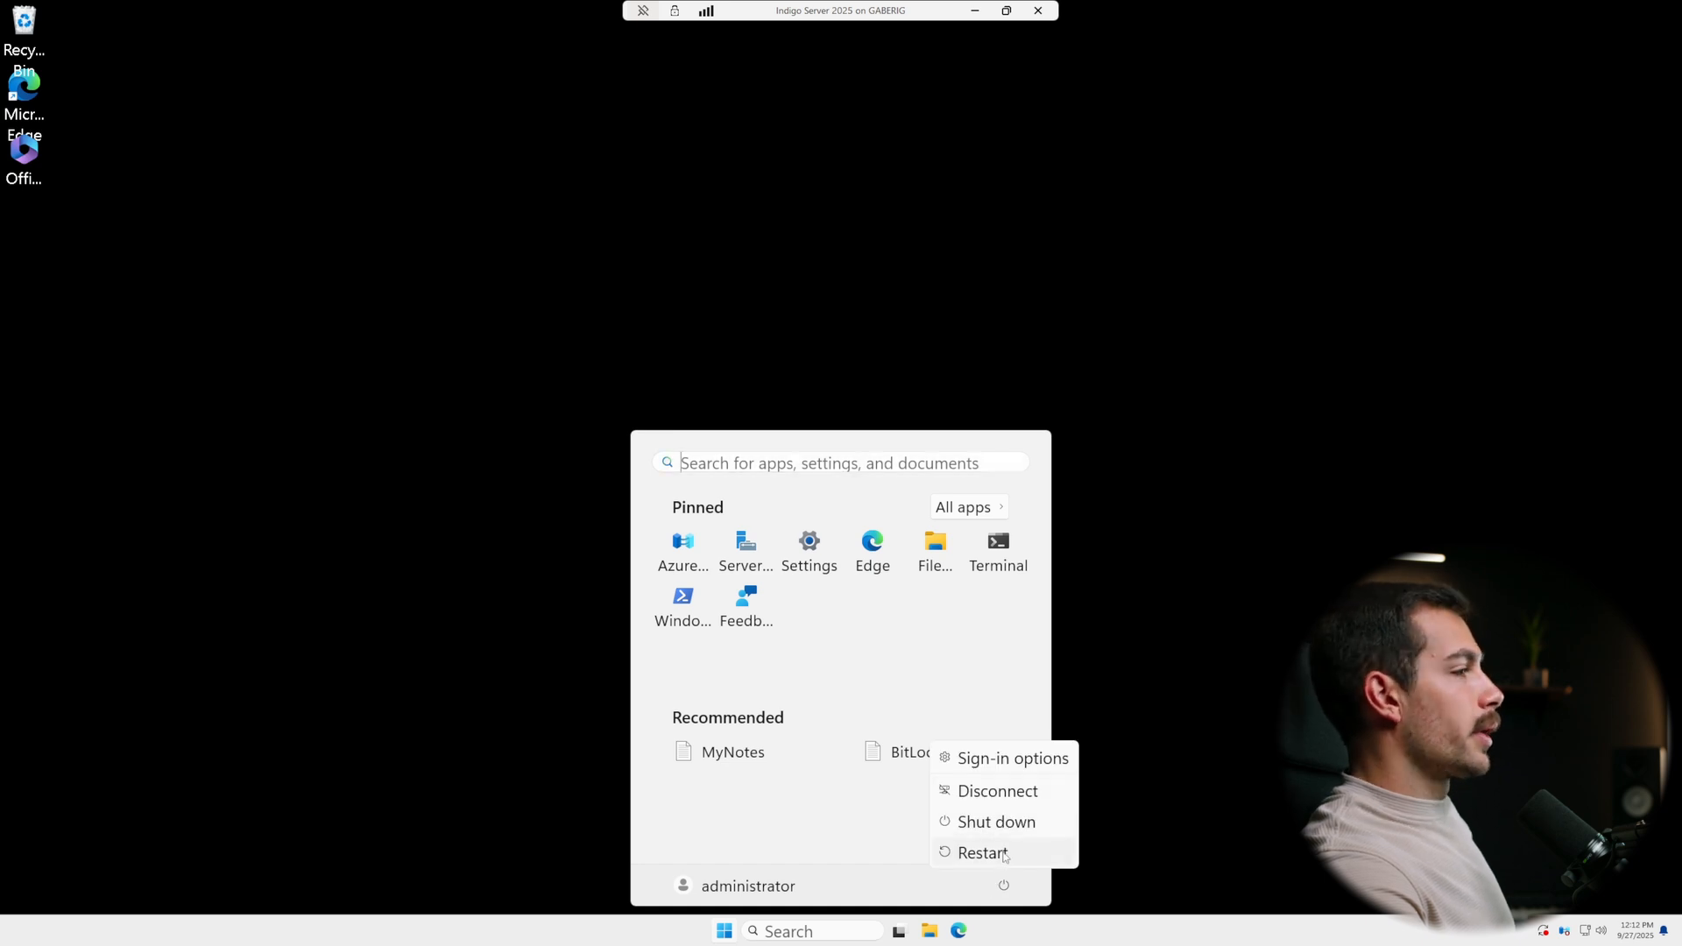
pyautogui.click(998, 855)
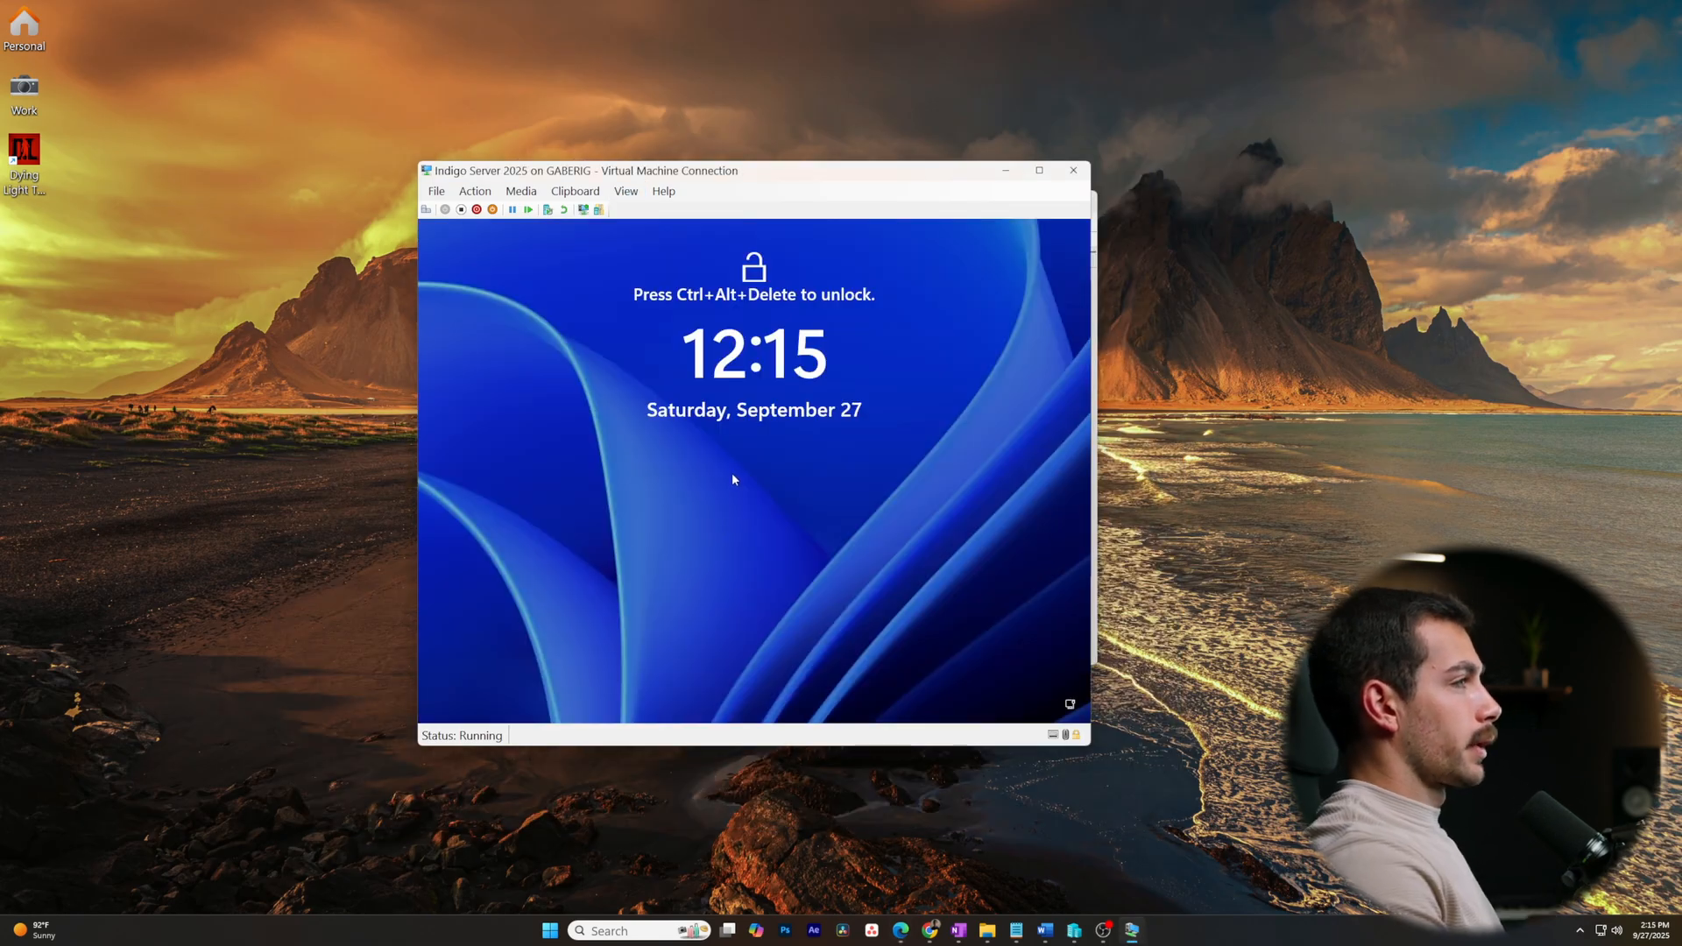
pyautogui.click(625, 191)
pyautogui.click(654, 246)
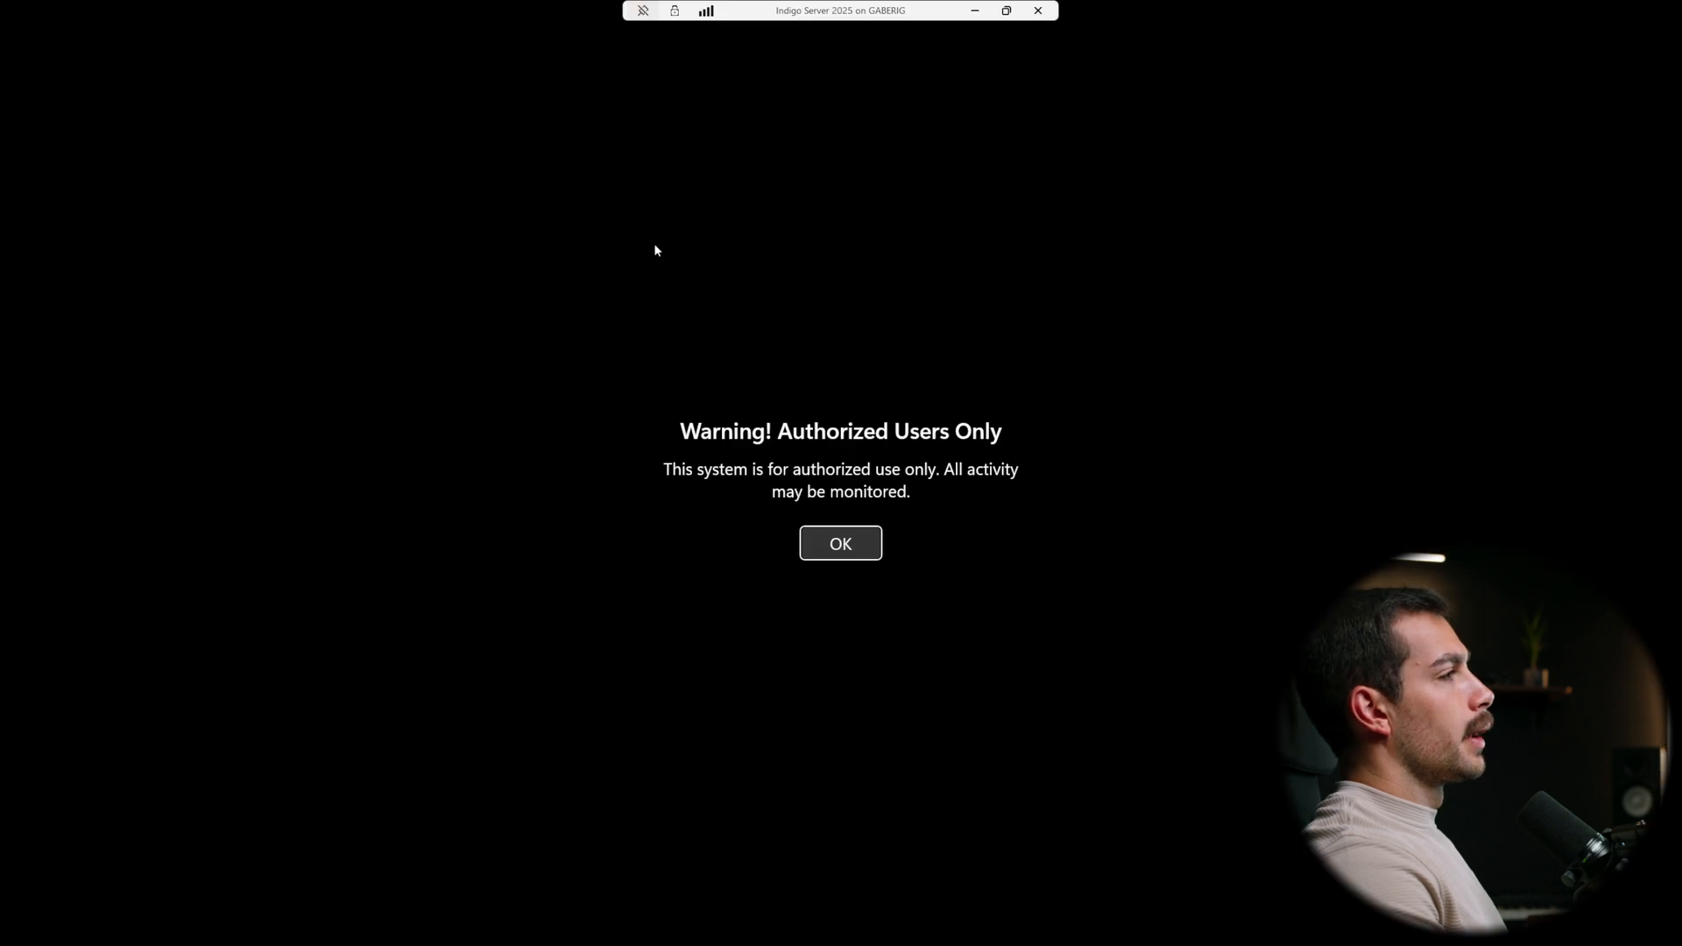